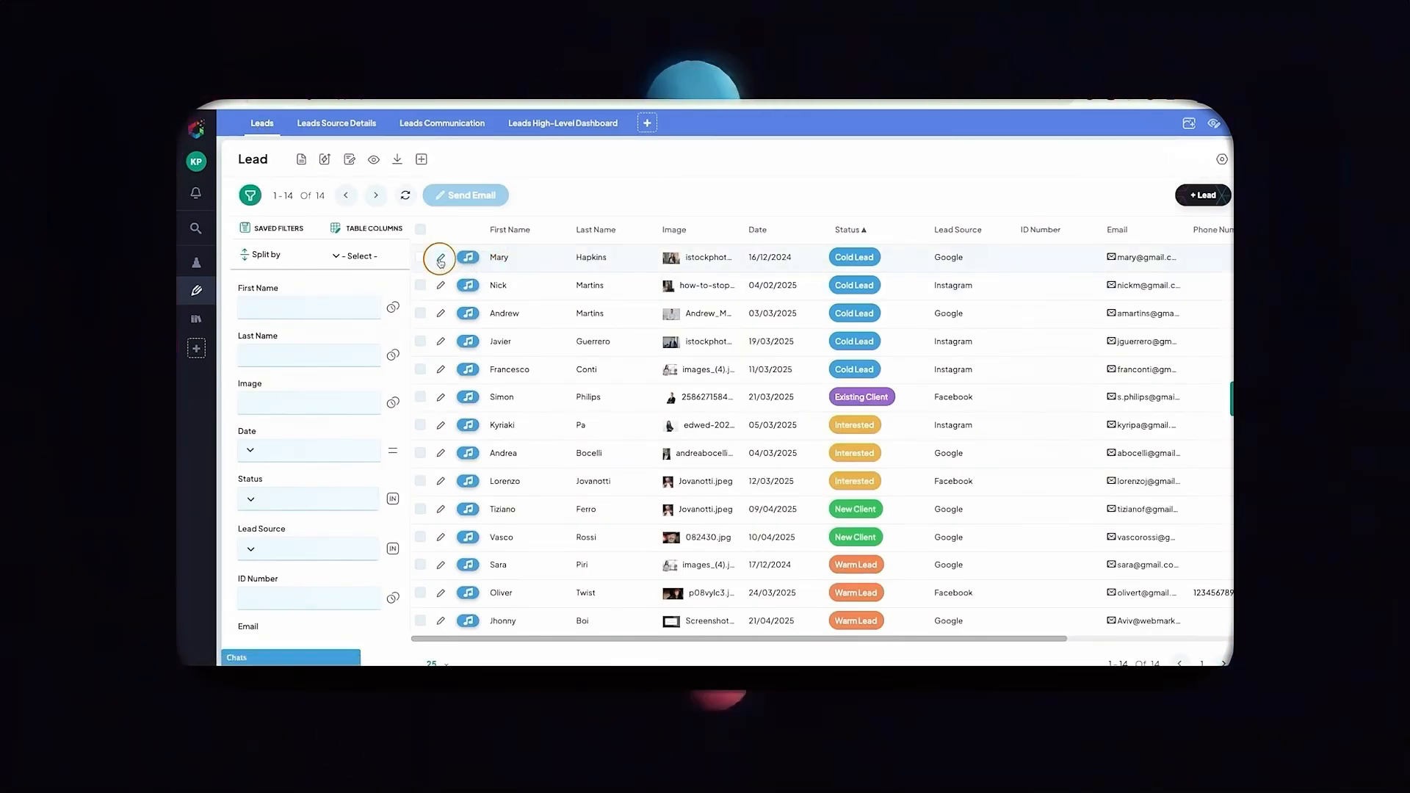
Step: Open the first lead in the list for editing, run its header Send Email action and confirm it
{"action": "left_click", "coordinate": [440, 258]}
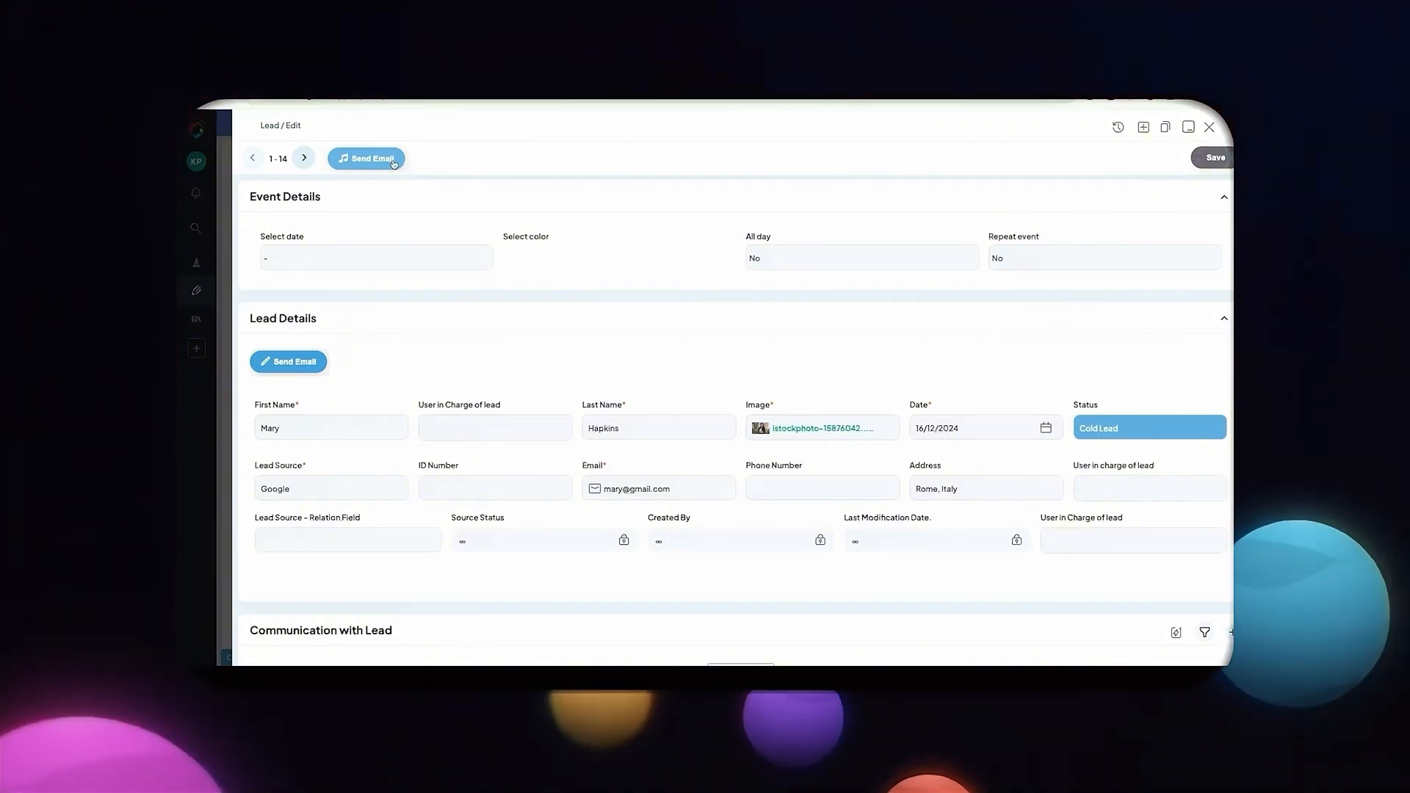
{"action": "left_click", "coordinate": [394, 160]}
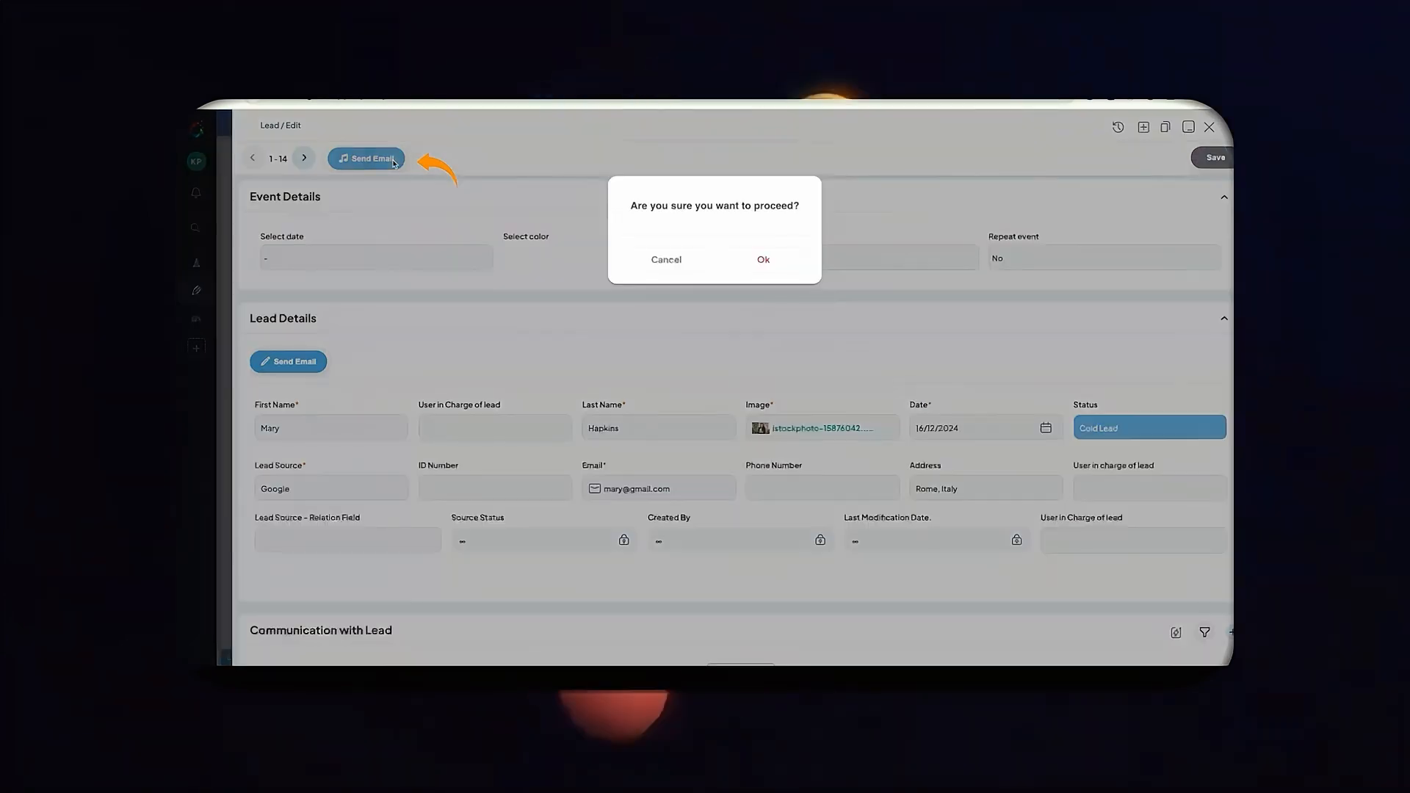
{"action": "left_click", "coordinate": [761, 263]}
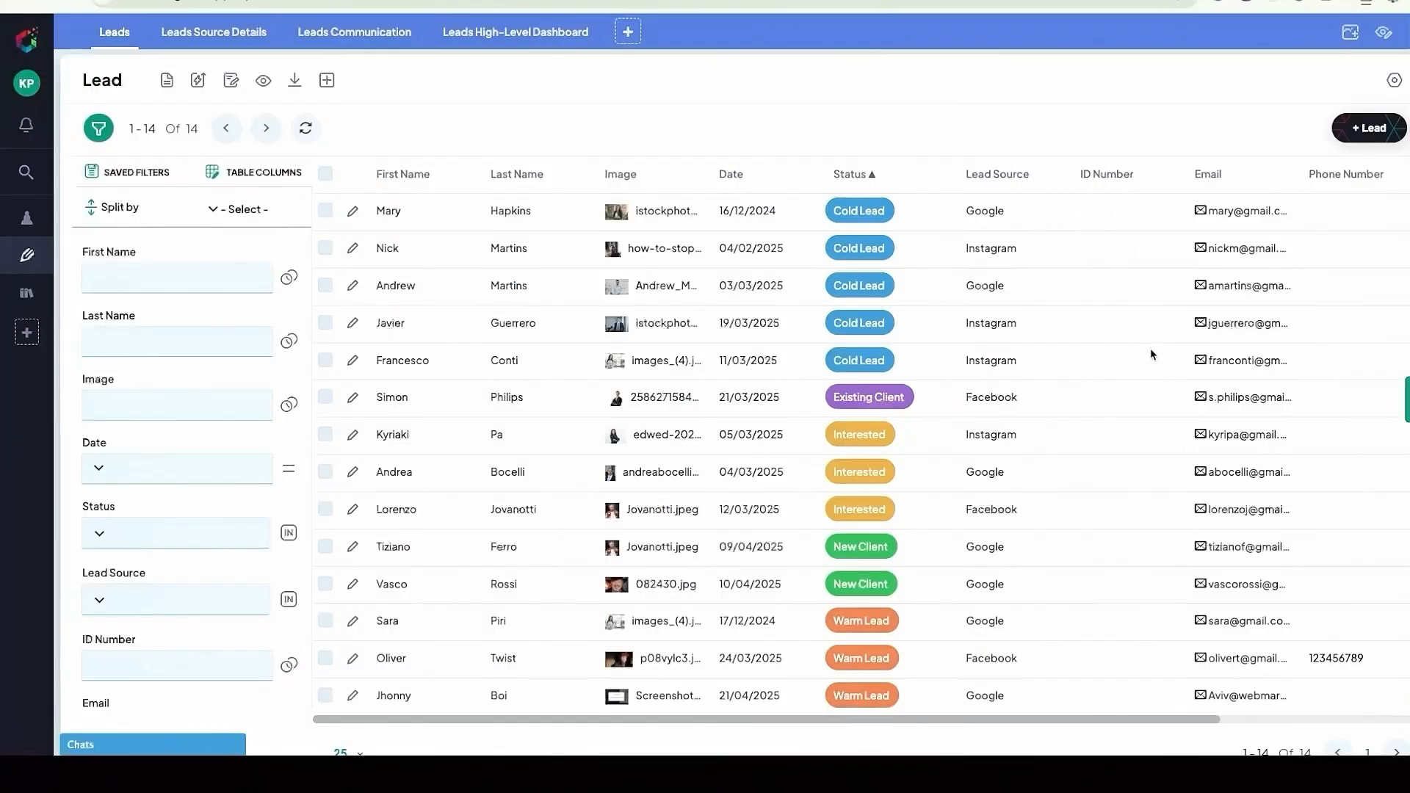
{"action": "left_click", "coordinate": [1393, 80]}
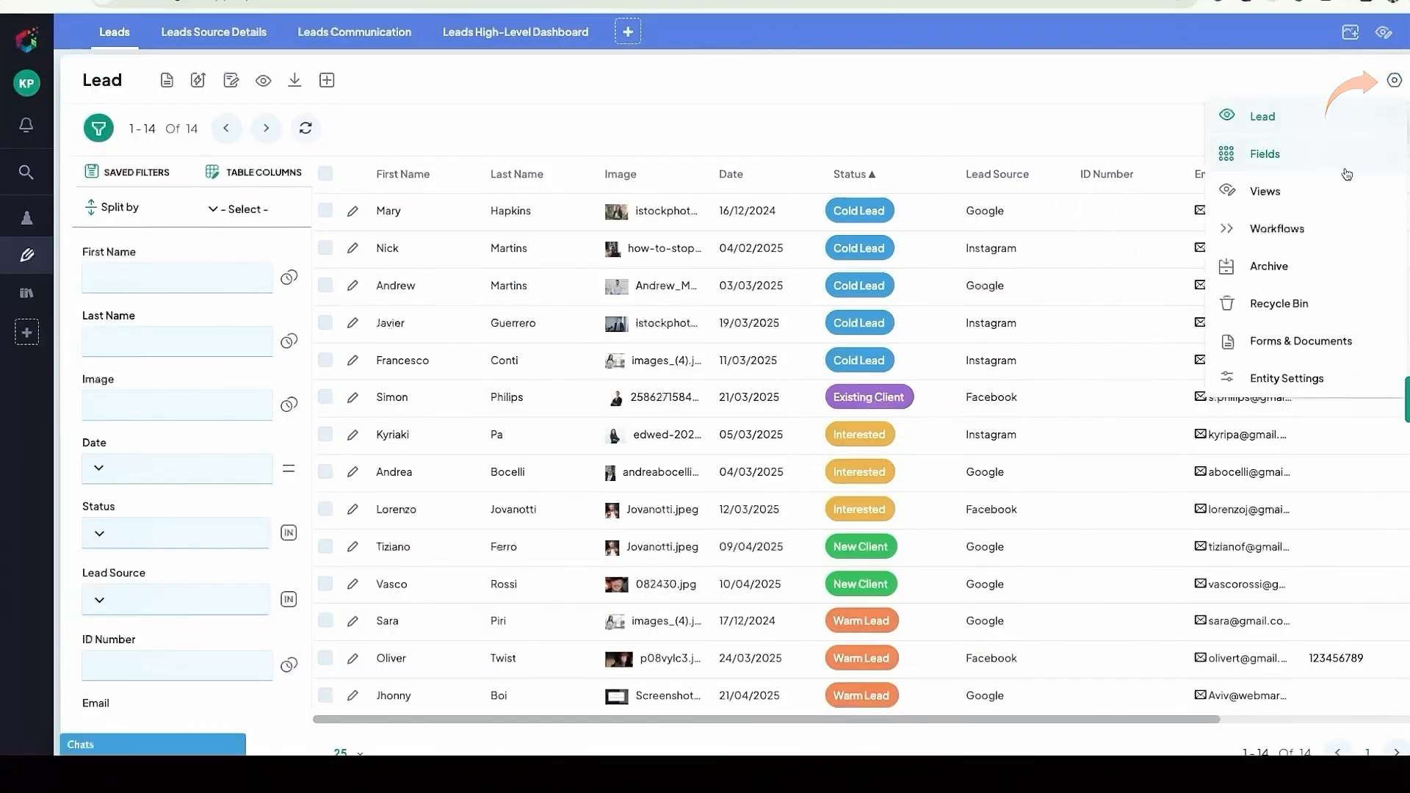
{"action": "left_click", "coordinate": [1278, 229]}
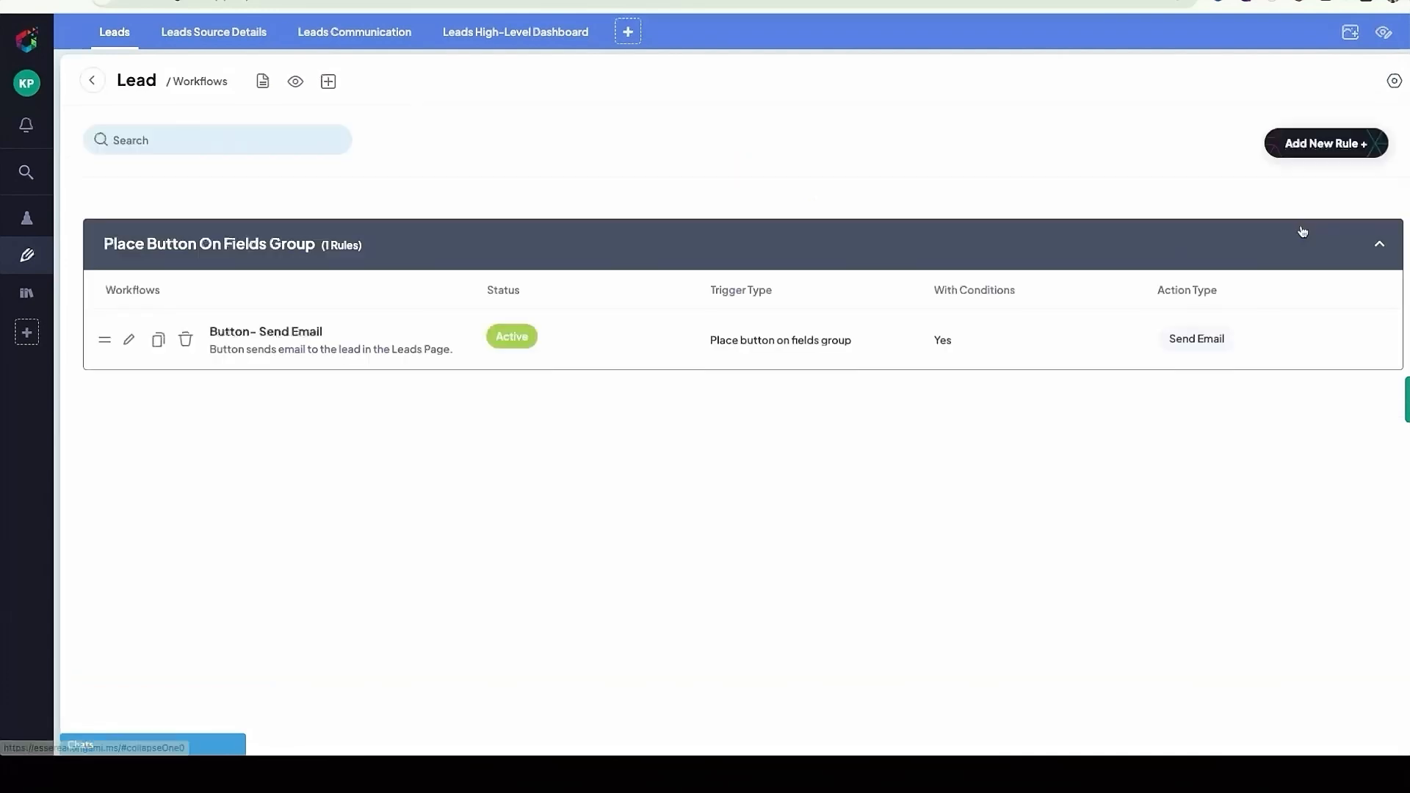
{"action": "left_click", "coordinate": [1326, 145]}
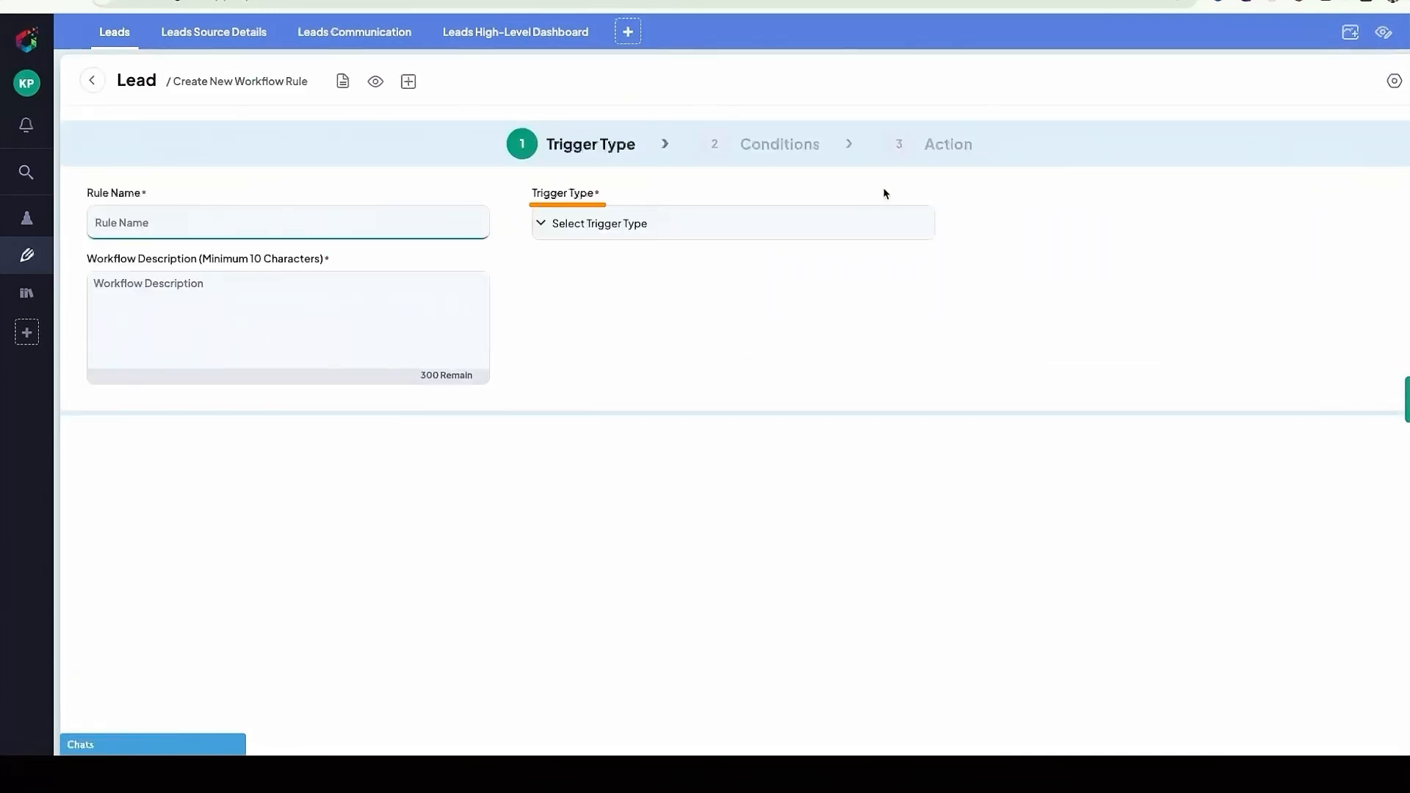
{"action": "left_click", "coordinate": [658, 230]}
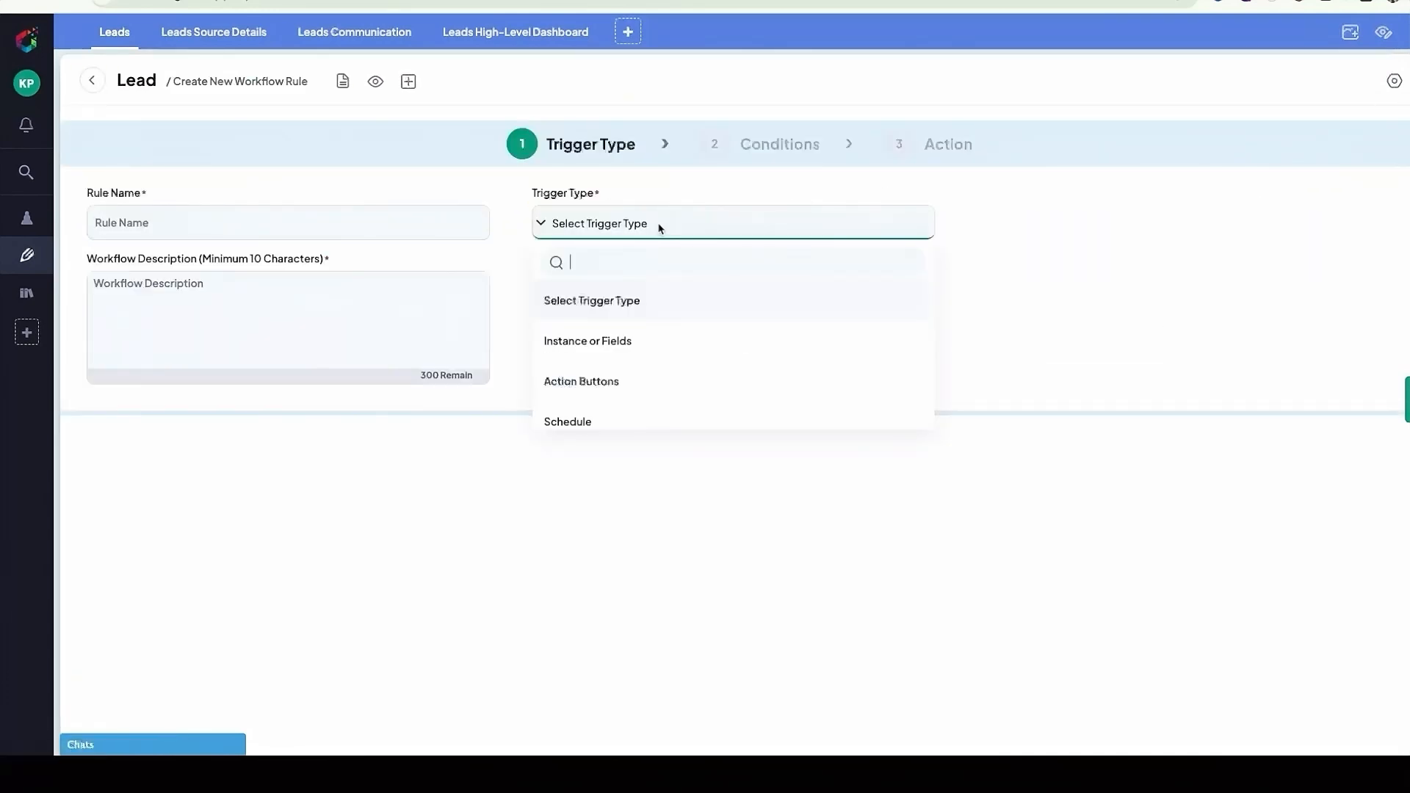
{"action": "left_click", "coordinate": [606, 383]}
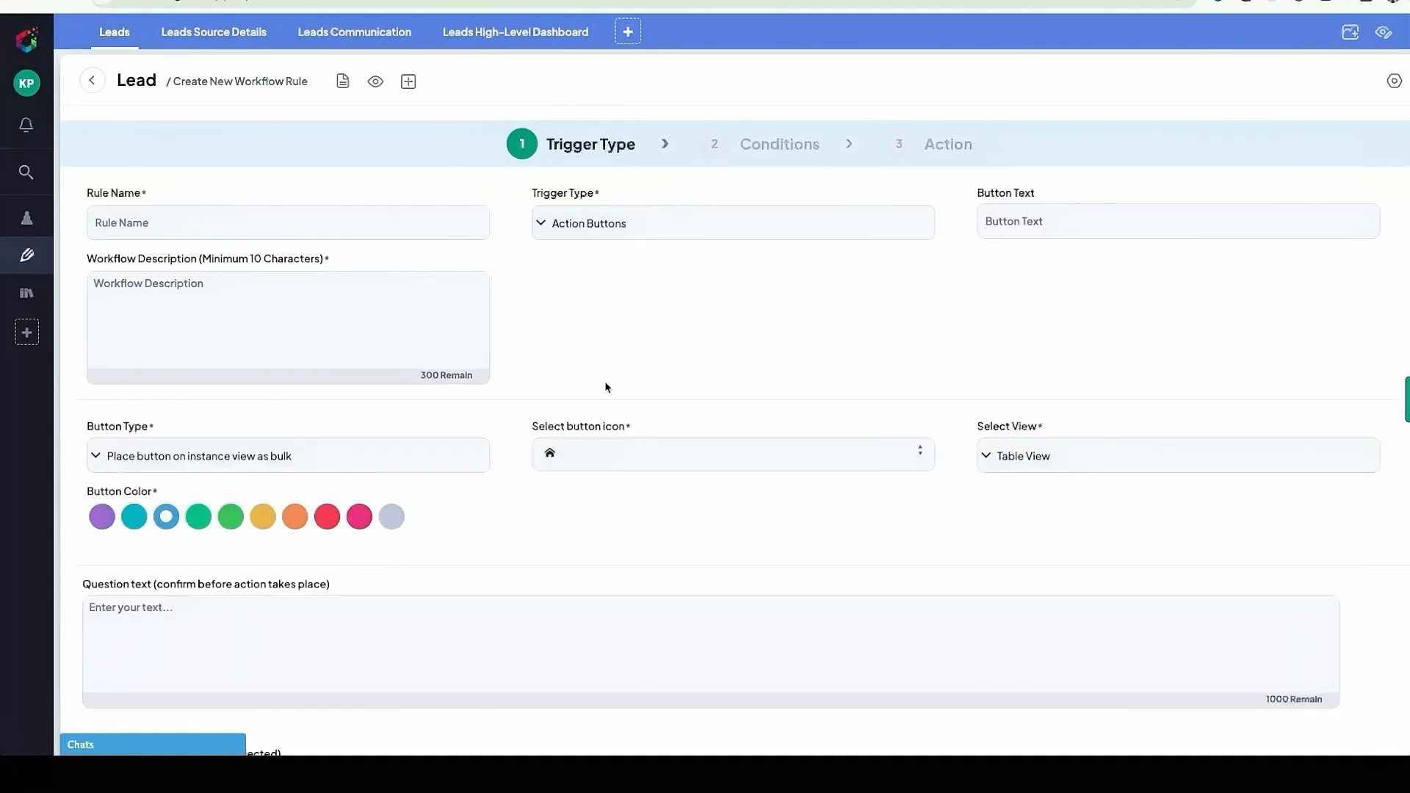
{"action": "left_click", "coordinate": [328, 453]}
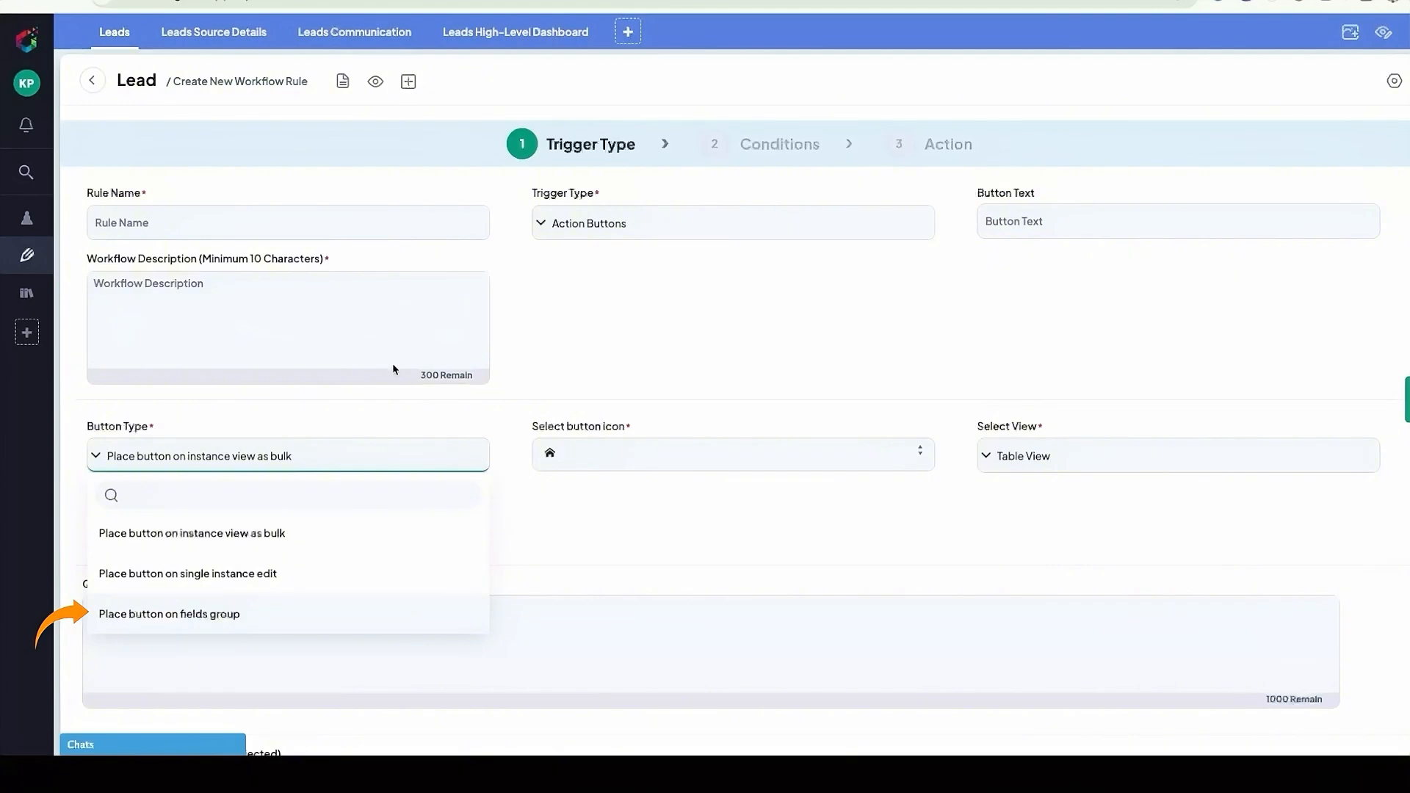
{"action": "left_click", "coordinate": [114, 32]}
{"action": "left_click", "coordinate": [115, 33]}
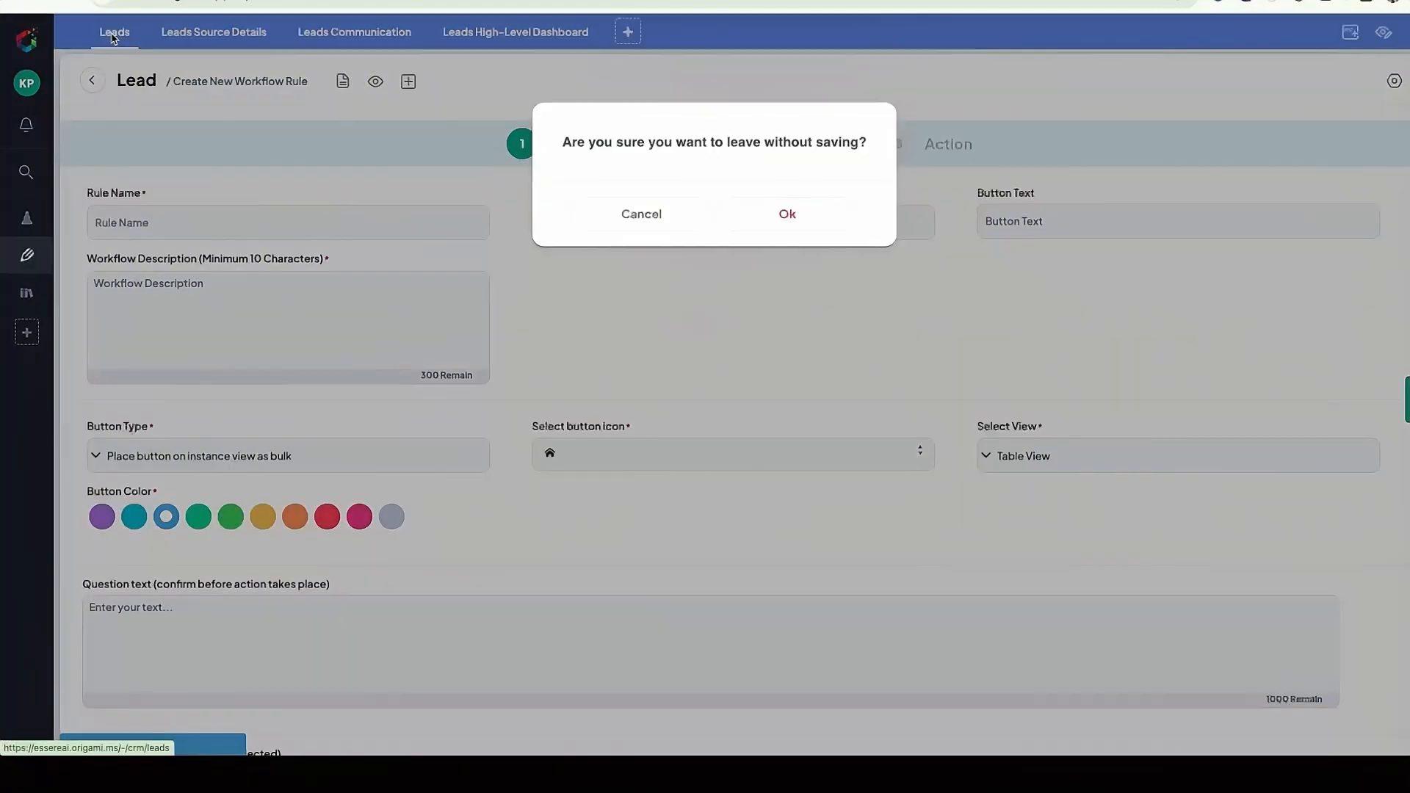
{"action": "left_click", "coordinate": [799, 213]}
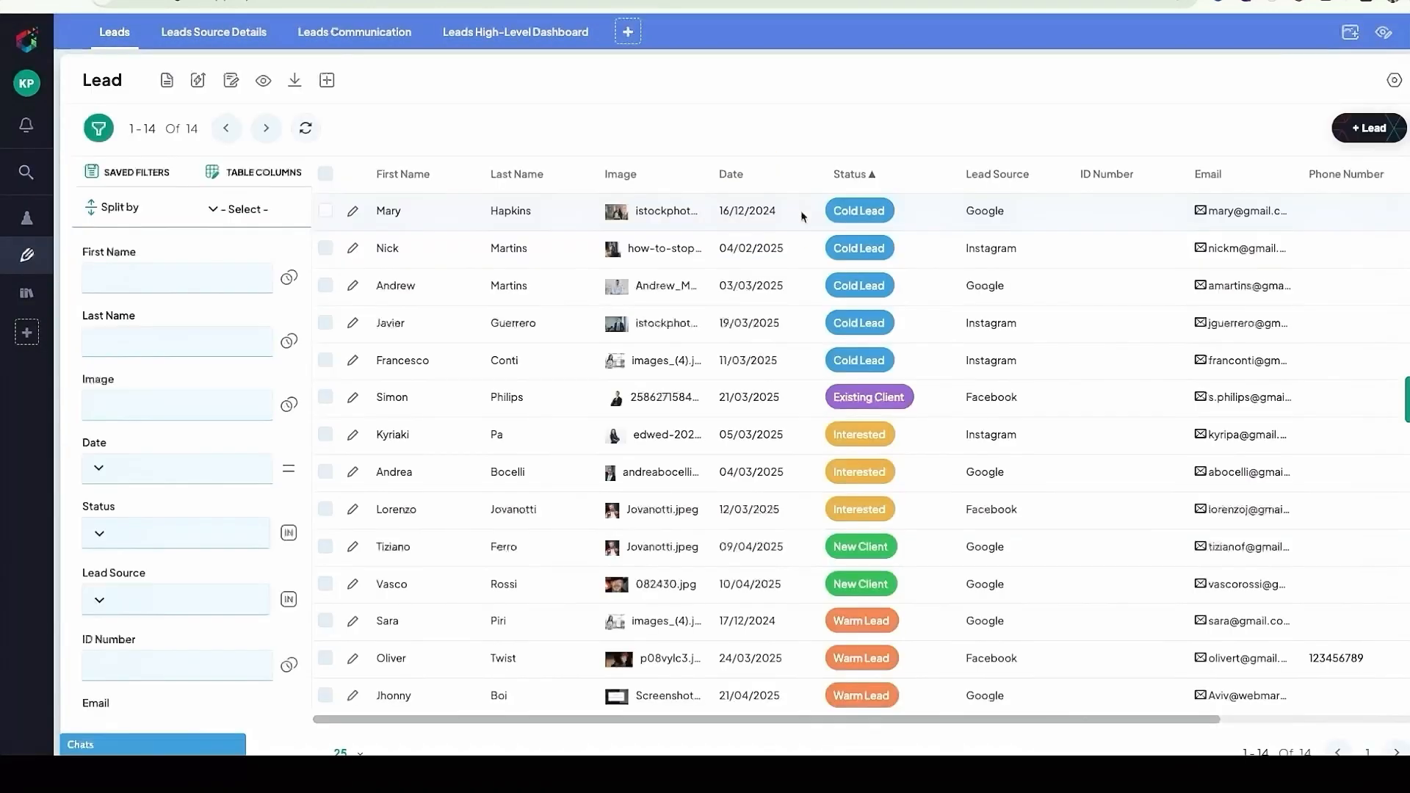
Step: Open the first lead's record, examine the Send Email button in its Lead Details group, and close the record
{"action": "left_click", "coordinate": [353, 213]}
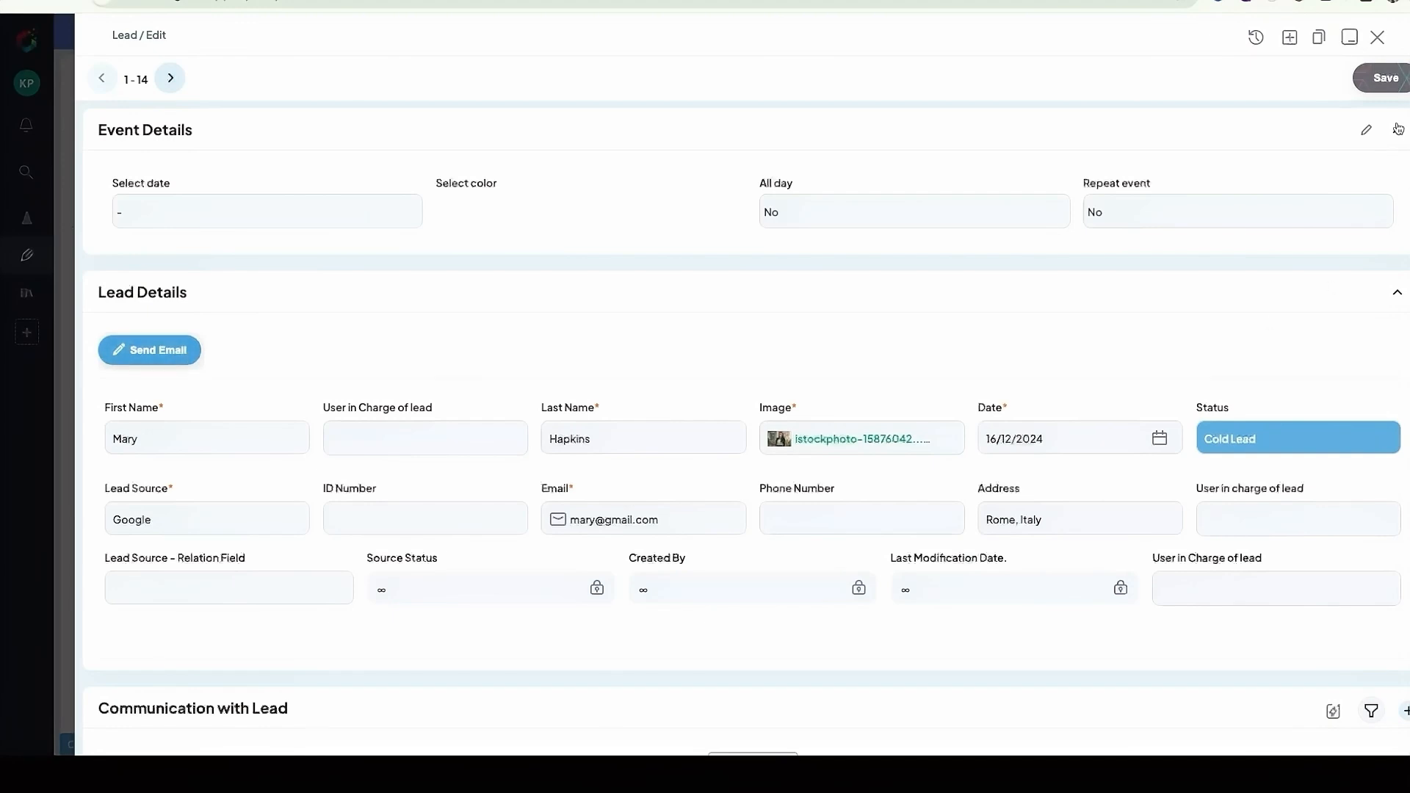
{"action": "left_click", "coordinate": [1377, 39]}
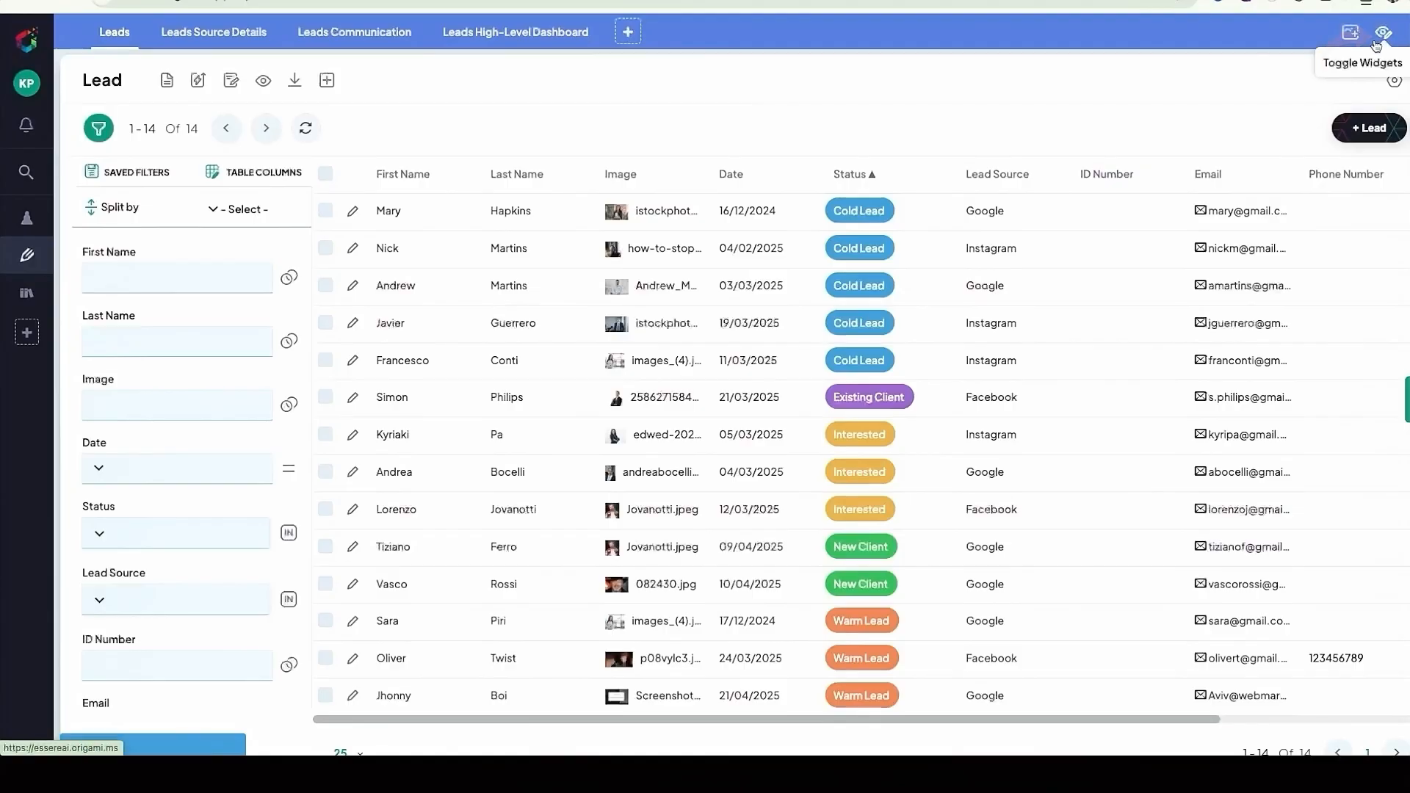
Step: Open the Lead workflow rule "Button- Send Email" for editing and keep Action Buttons as its trigger type
{"action": "left_click", "coordinate": [1393, 80]}
{"action": "left_click", "coordinate": [1296, 232]}
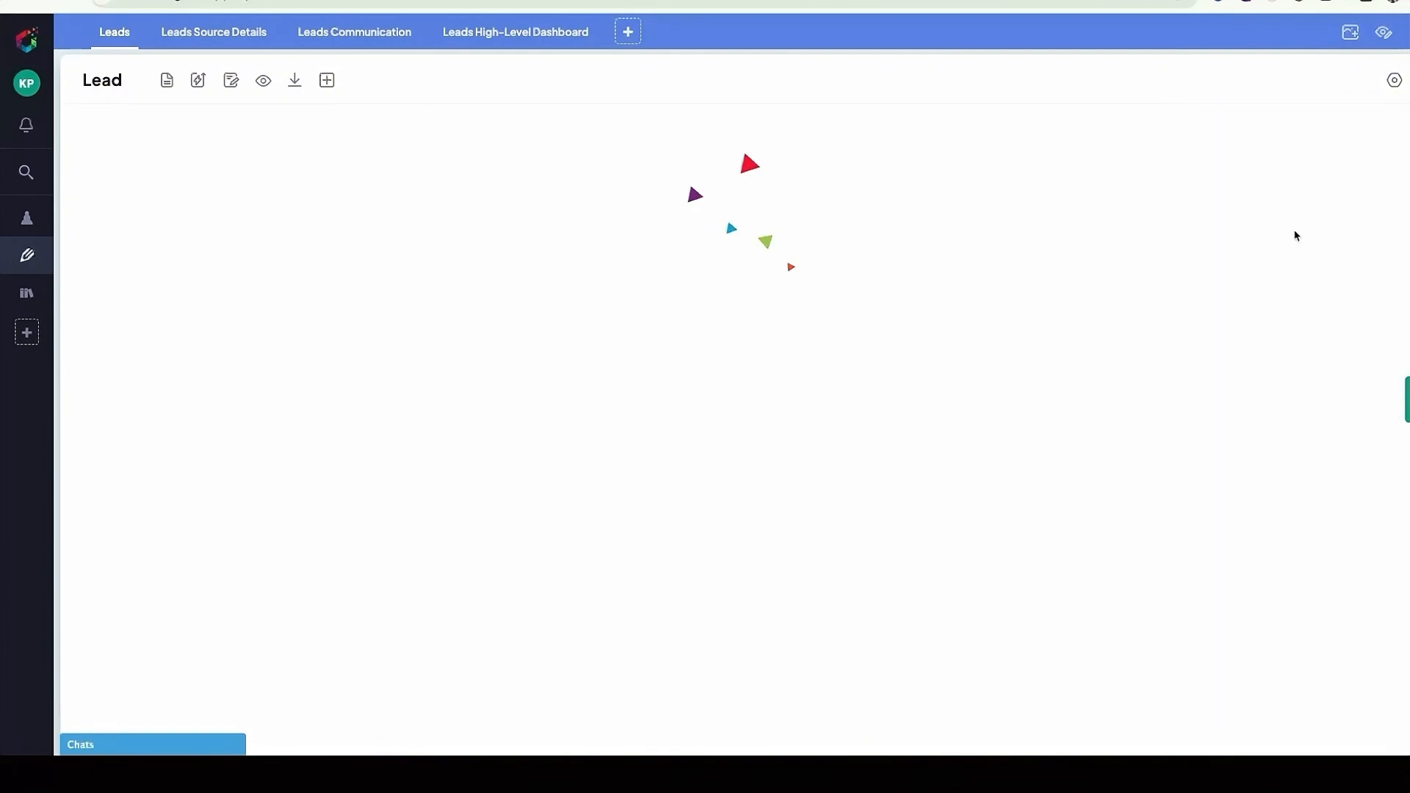
{"action": "left_click", "coordinate": [126, 342]}
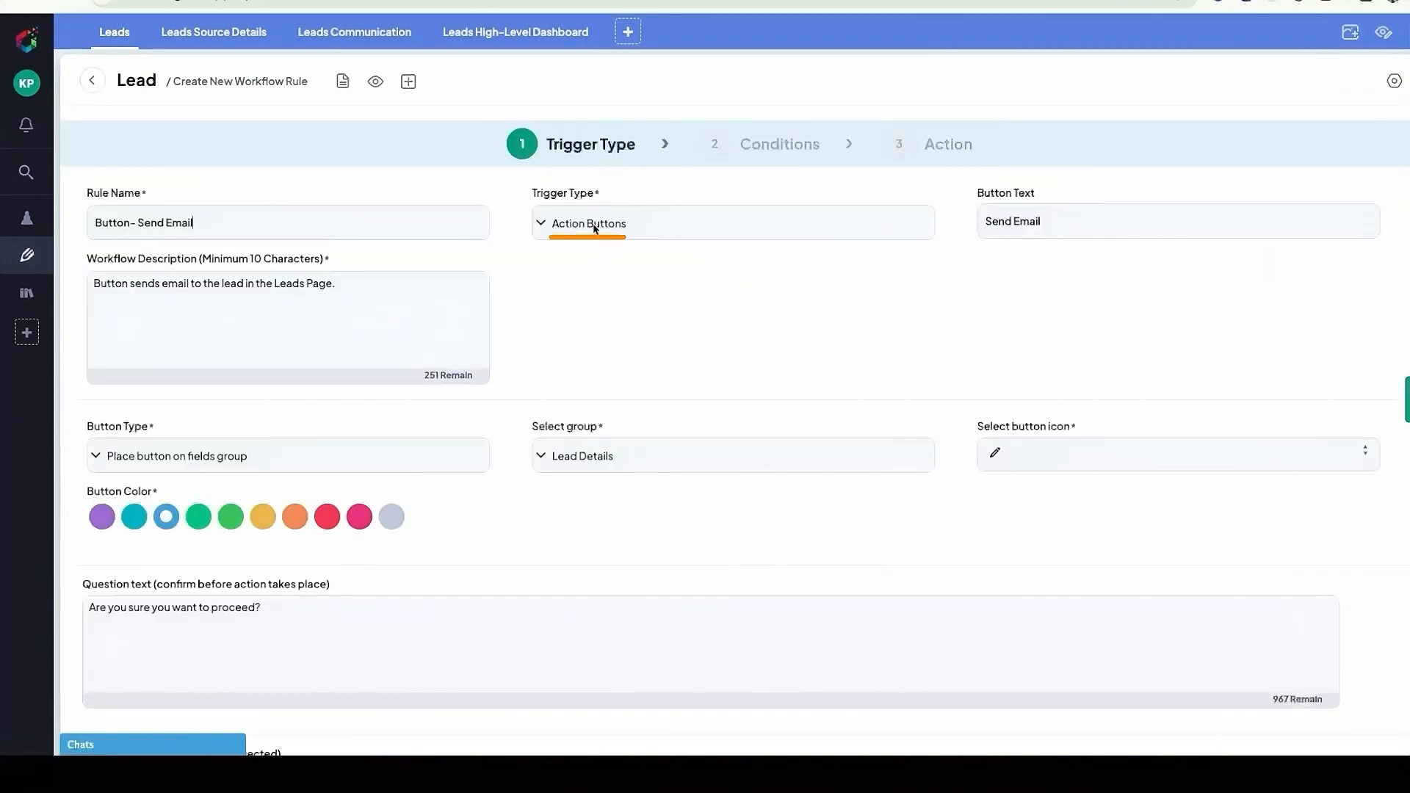
{"action": "left_click", "coordinate": [595, 226]}
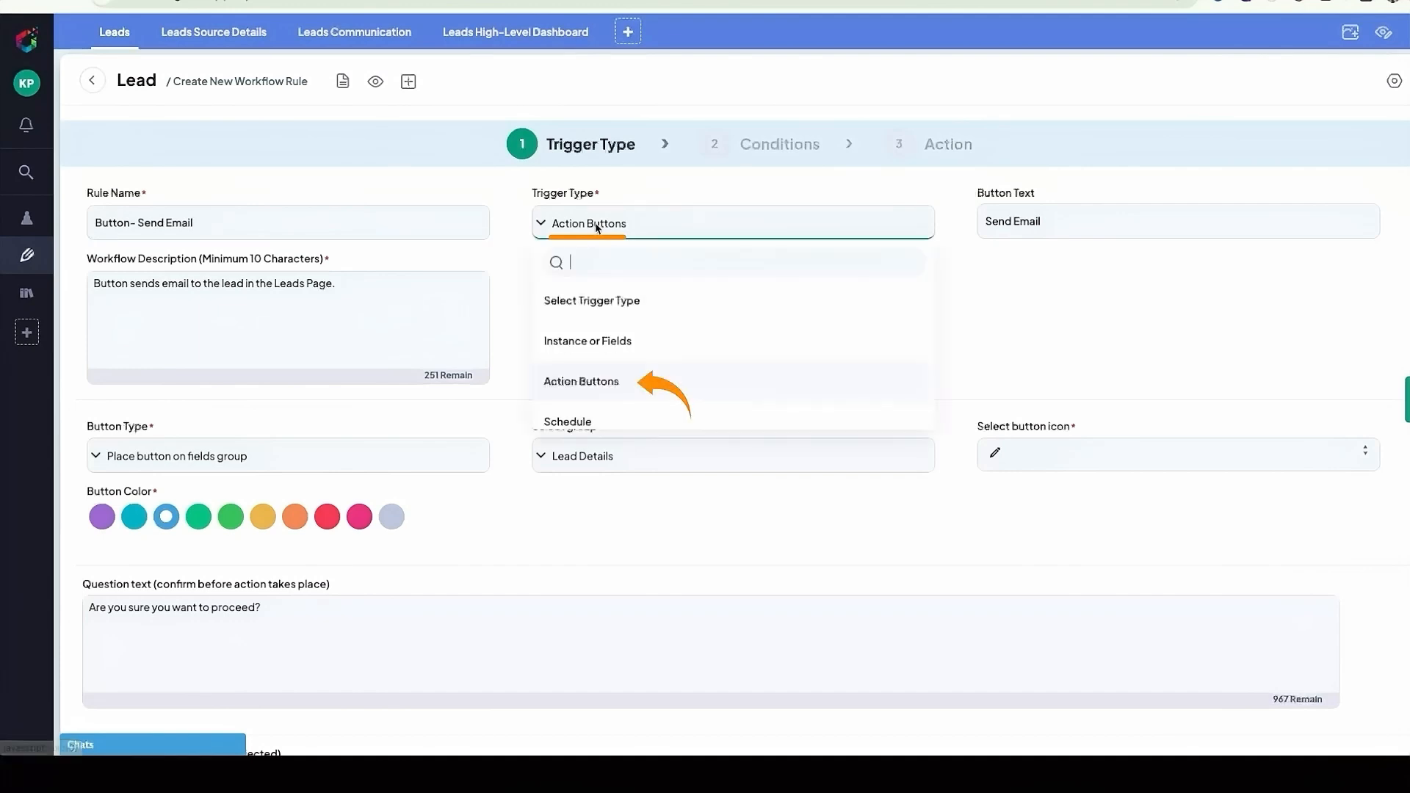
{"action": "left_click", "coordinate": [595, 226]}
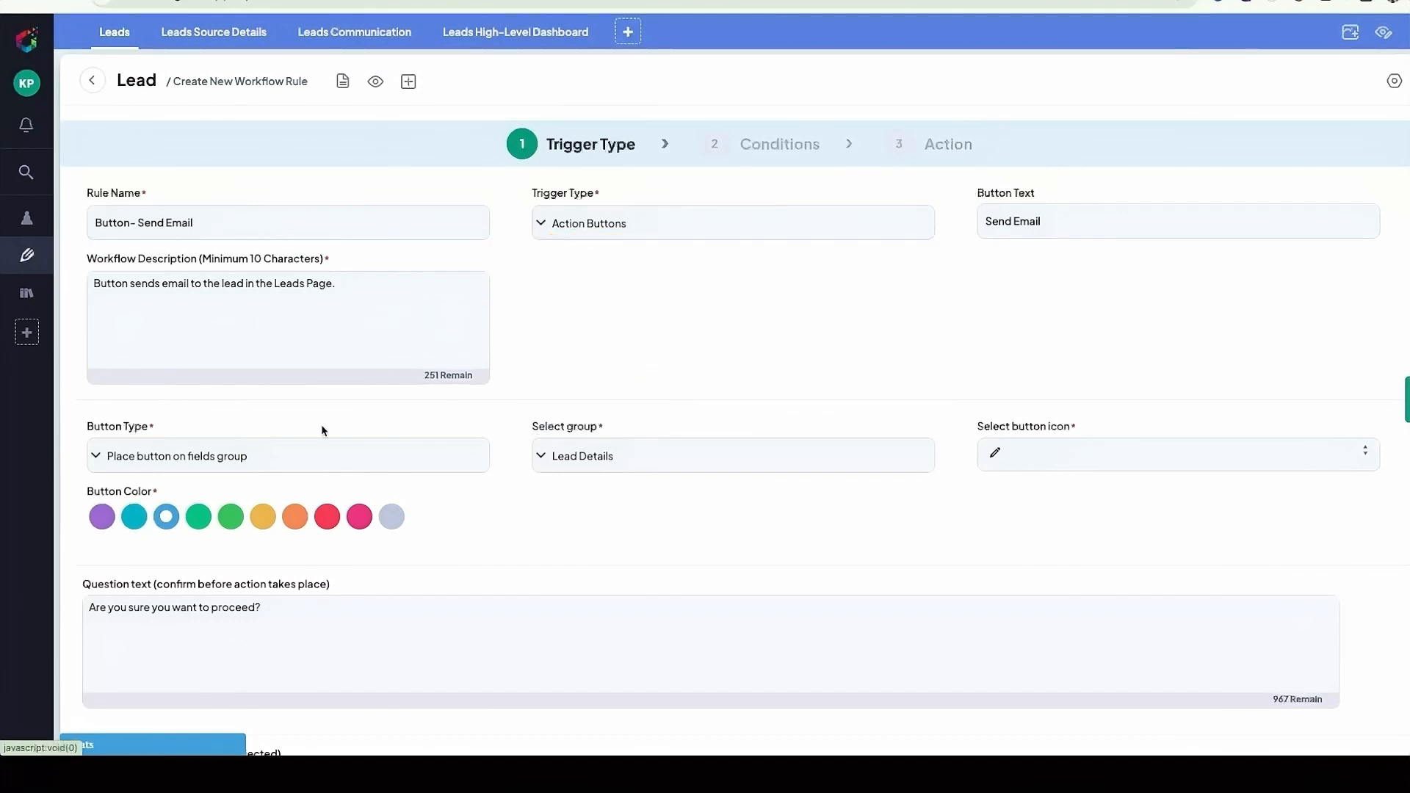
Step: Set the button type to Place button on fields group in the Lead Details group, keeping the pencil icon
{"action": "left_click", "coordinate": [286, 462]}
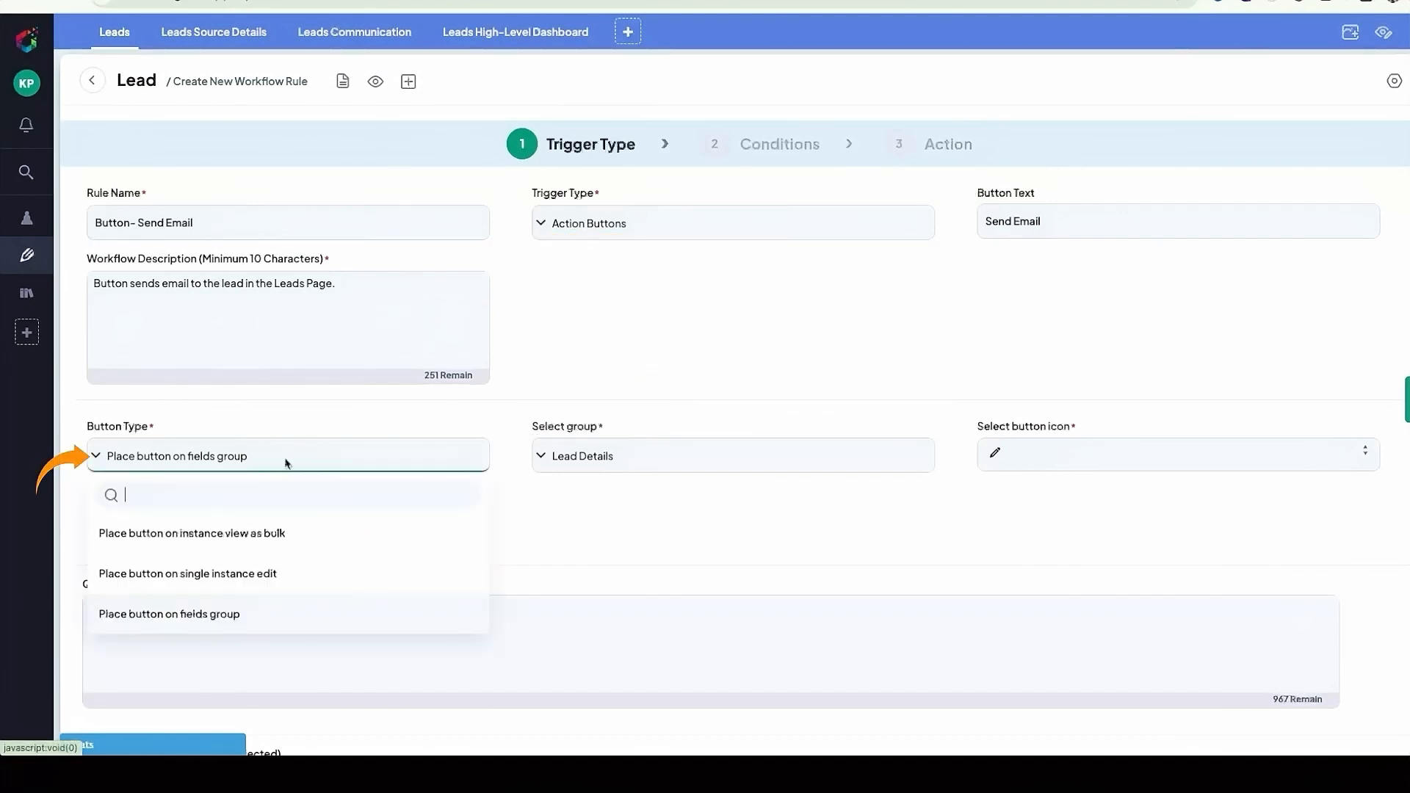
{"action": "left_click", "coordinate": [221, 617]}
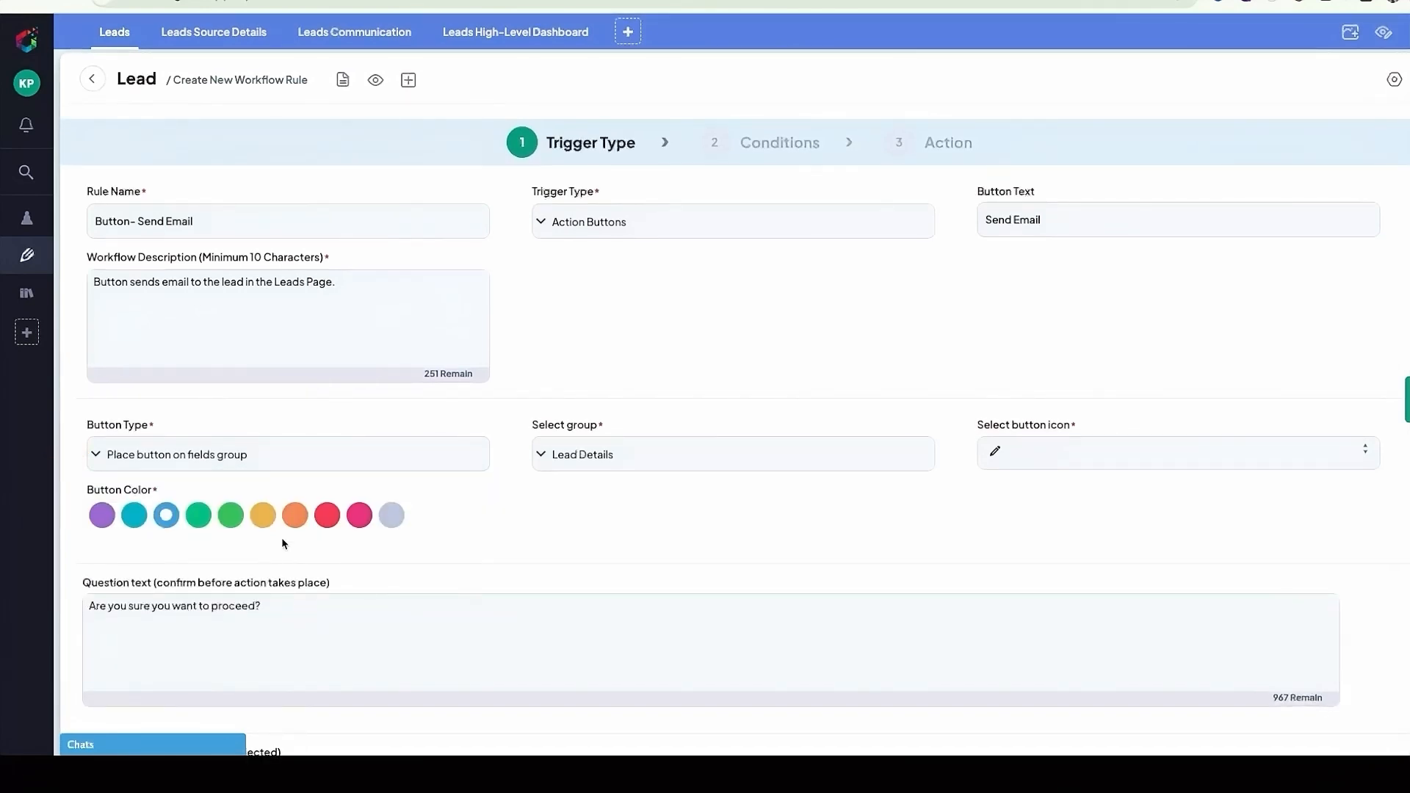
{"action": "left_click", "coordinate": [581, 454]}
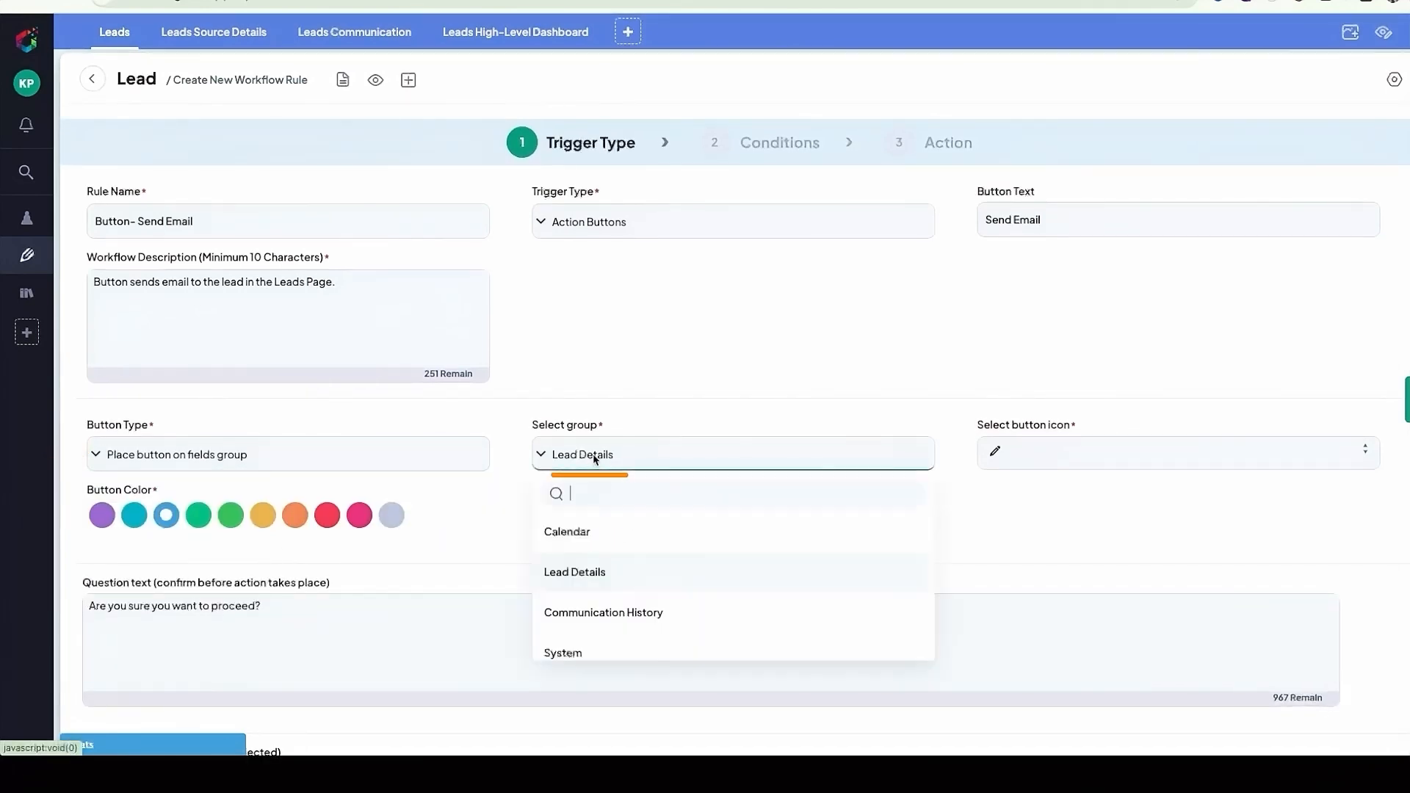
{"action": "left_click", "coordinate": [572, 570]}
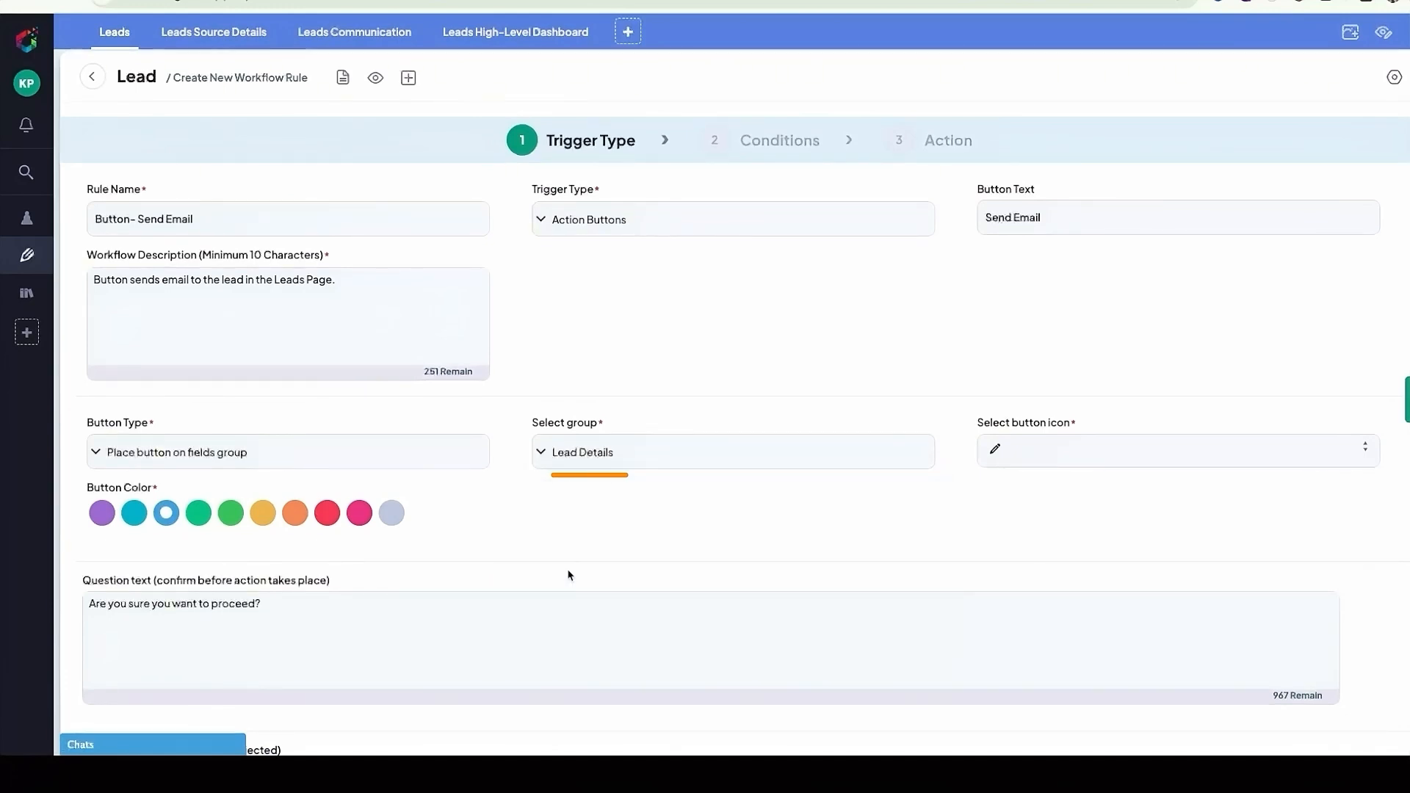
{"action": "left_click", "coordinate": [1017, 456]}
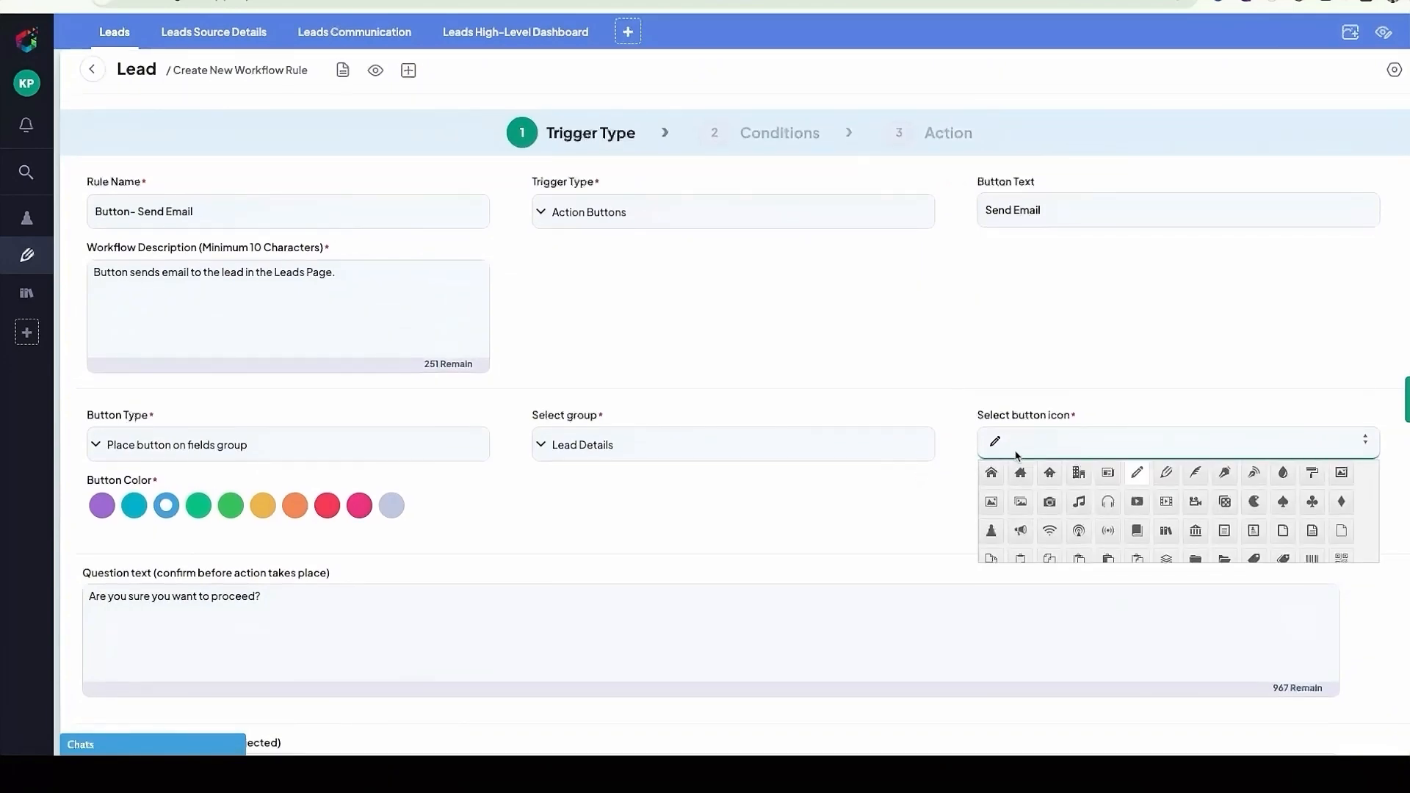
{"action": "left_click", "coordinate": [1018, 452]}
Step: Review the rule's confirmation and deny texts, and its condition filter on the Email field
{"action": "scroll", "coordinate": [661, 573], "scroll_direction": "down", "scroll_amount": 2}
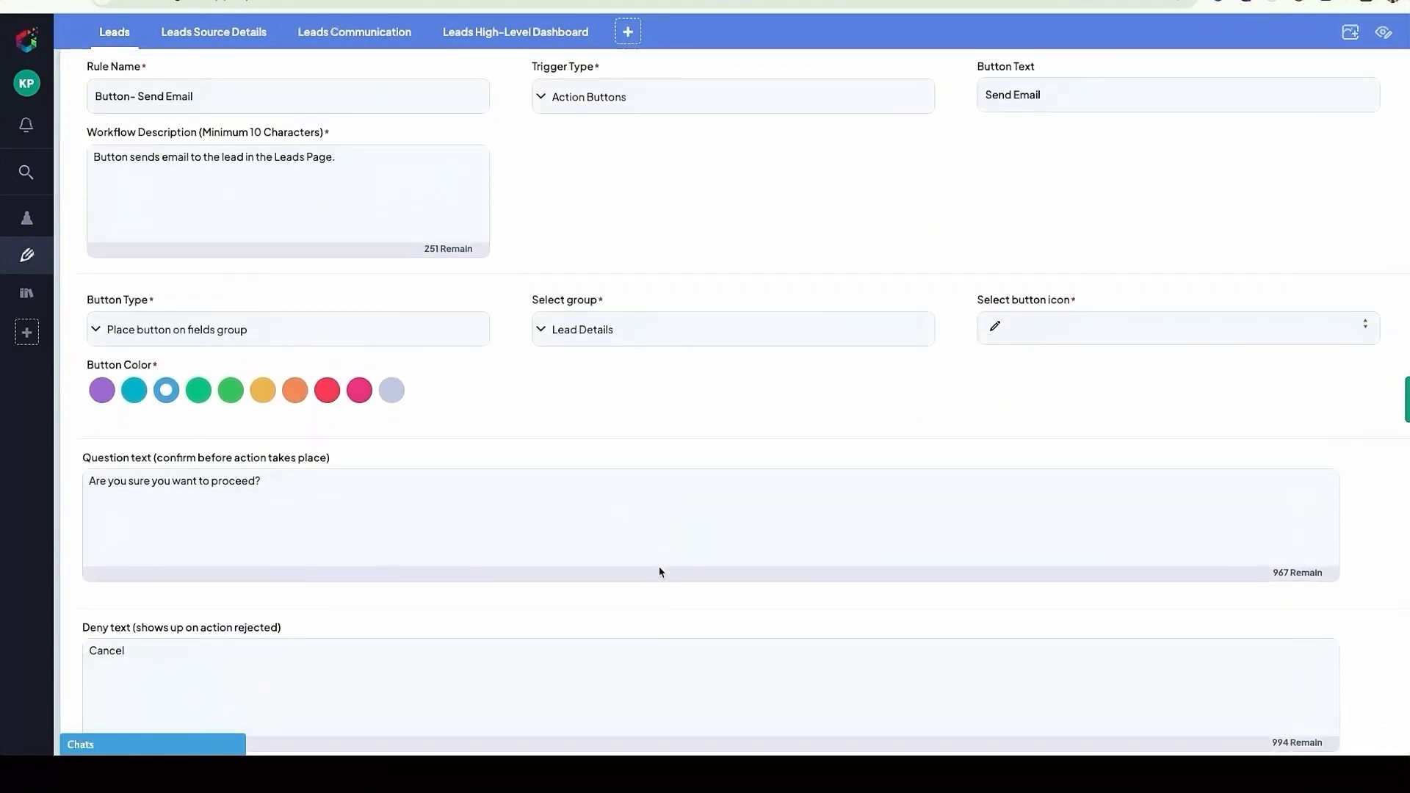
{"action": "scroll", "coordinate": [660, 572], "scroll_direction": "up", "scroll_amount": 2}
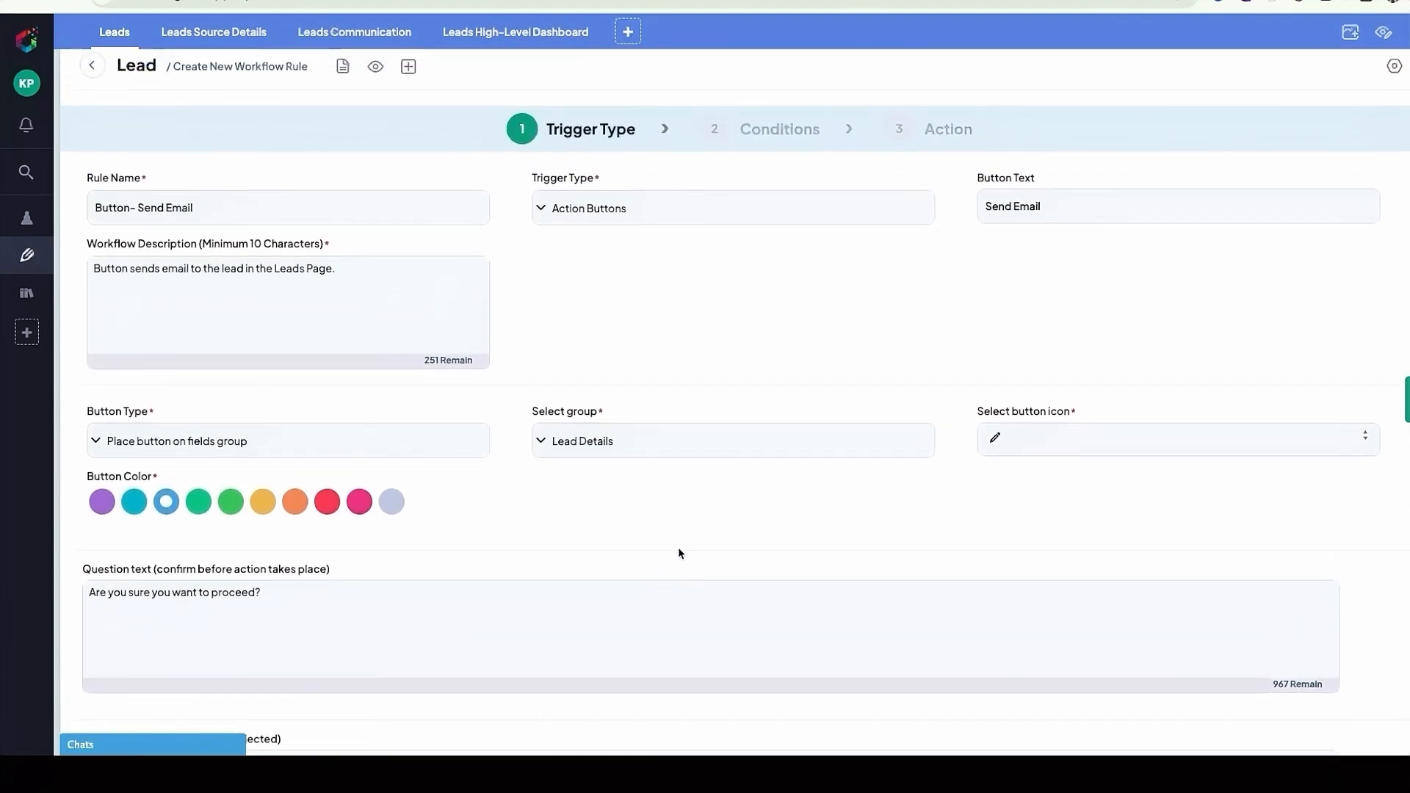
{"action": "left_click", "coordinate": [778, 130]}
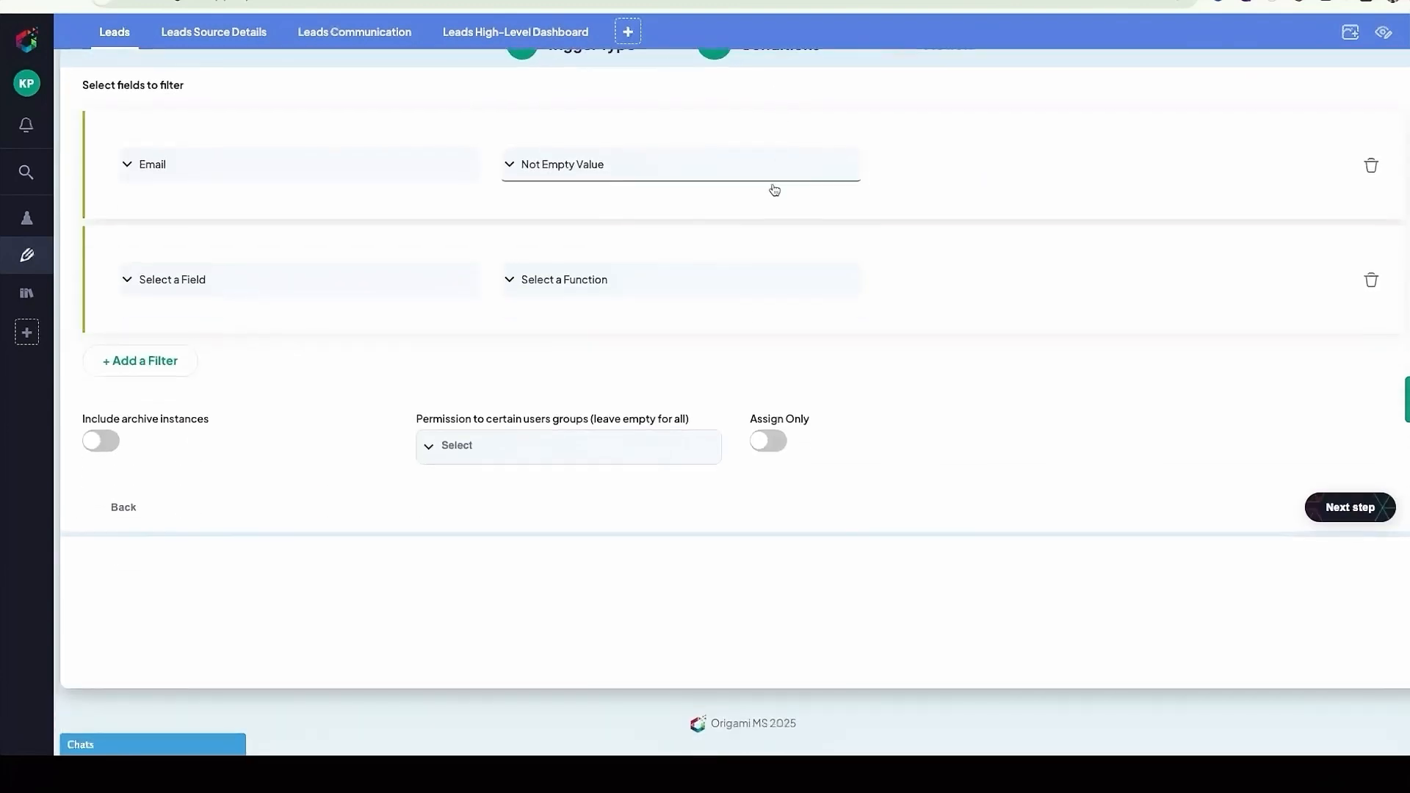
{"action": "scroll", "coordinate": [769, 240], "scroll_direction": "up", "scroll_amount": 1}
{"action": "scroll", "coordinate": [769, 240], "scroll_direction": "up", "scroll_amount": 1}
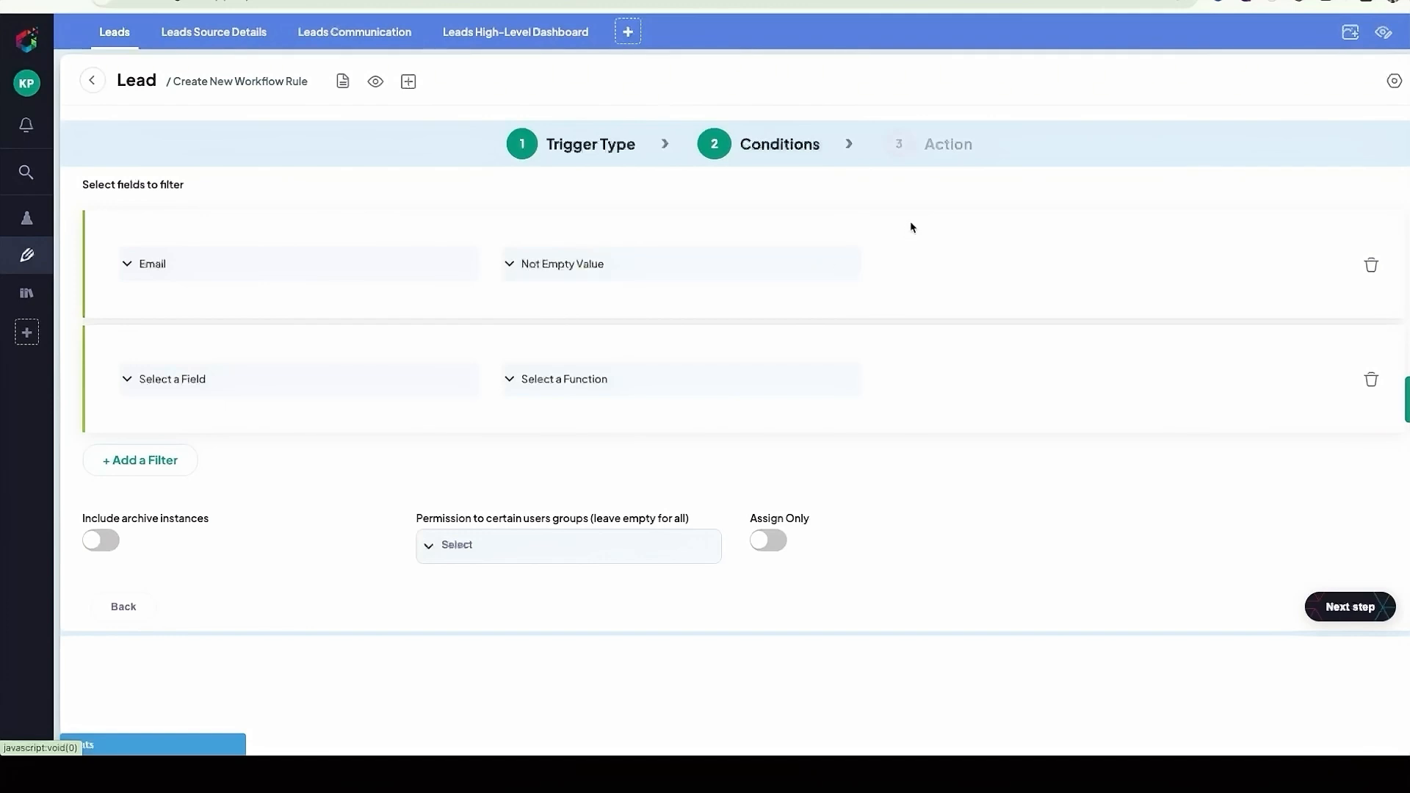
Step: Check the Send Email action's sending type, recipients, subject, message body and attachment, and update the rule
{"action": "left_click", "coordinate": [945, 156]}
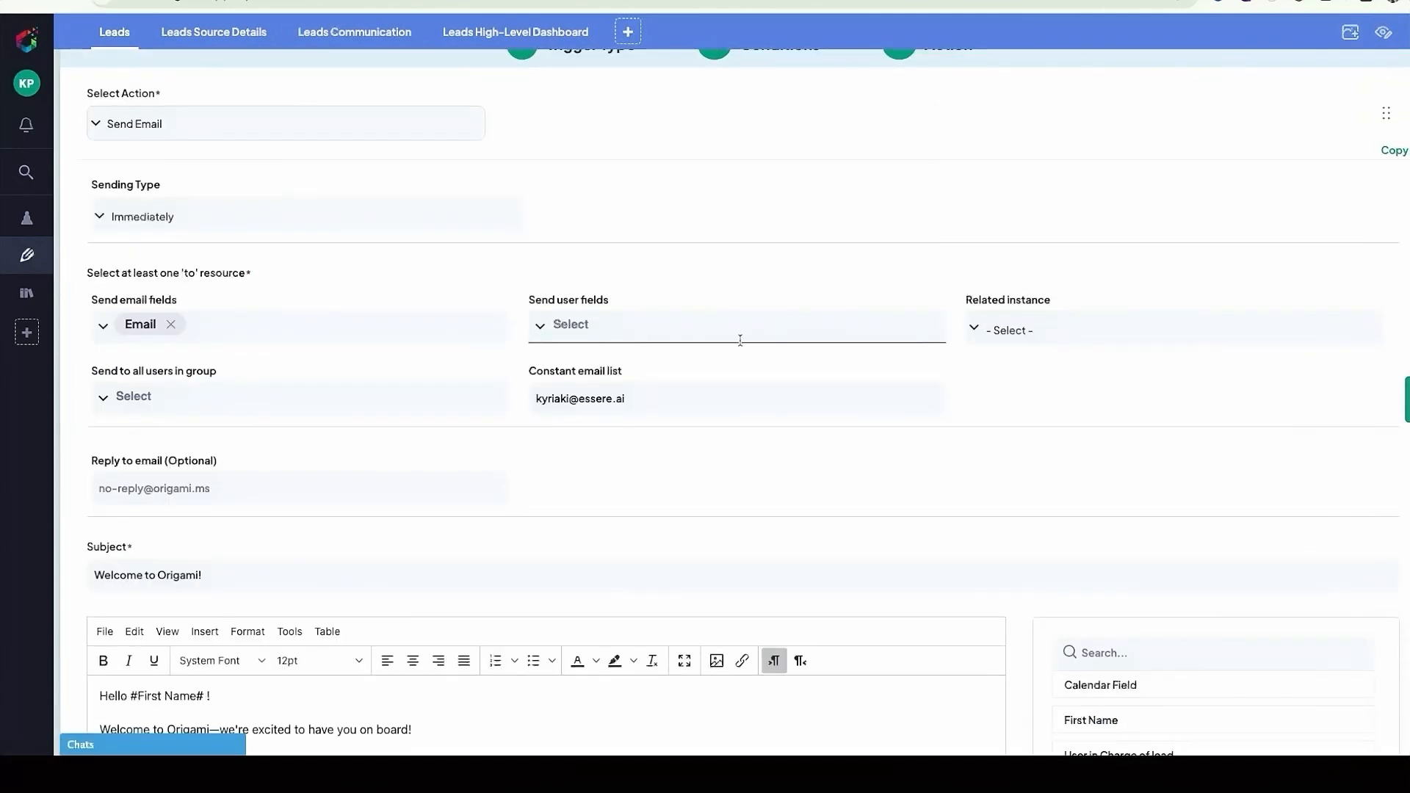
{"action": "scroll", "coordinate": [740, 342], "scroll_direction": "up", "scroll_amount": 1}
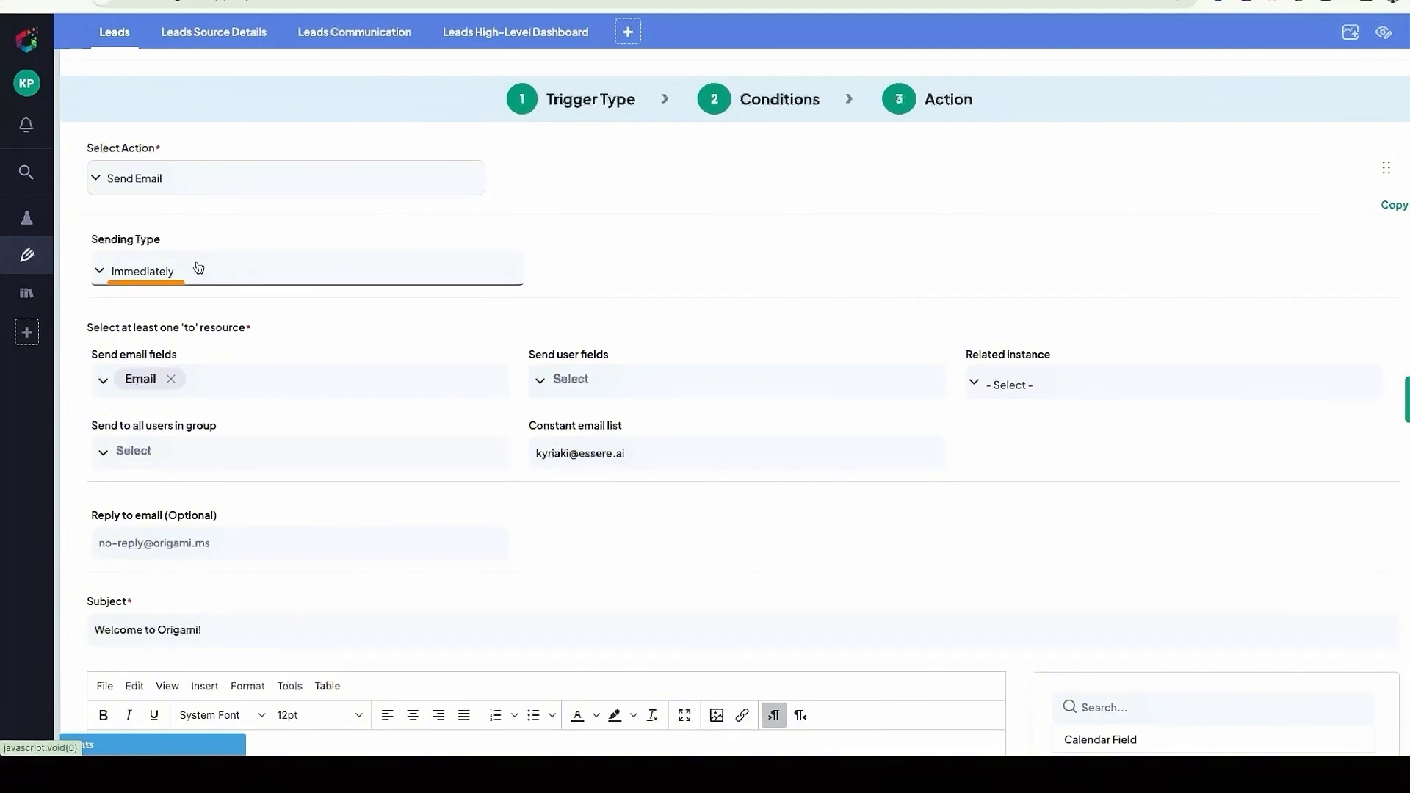
{"action": "scroll", "coordinate": [197, 376], "scroll_direction": "down", "scroll_amount": 5}
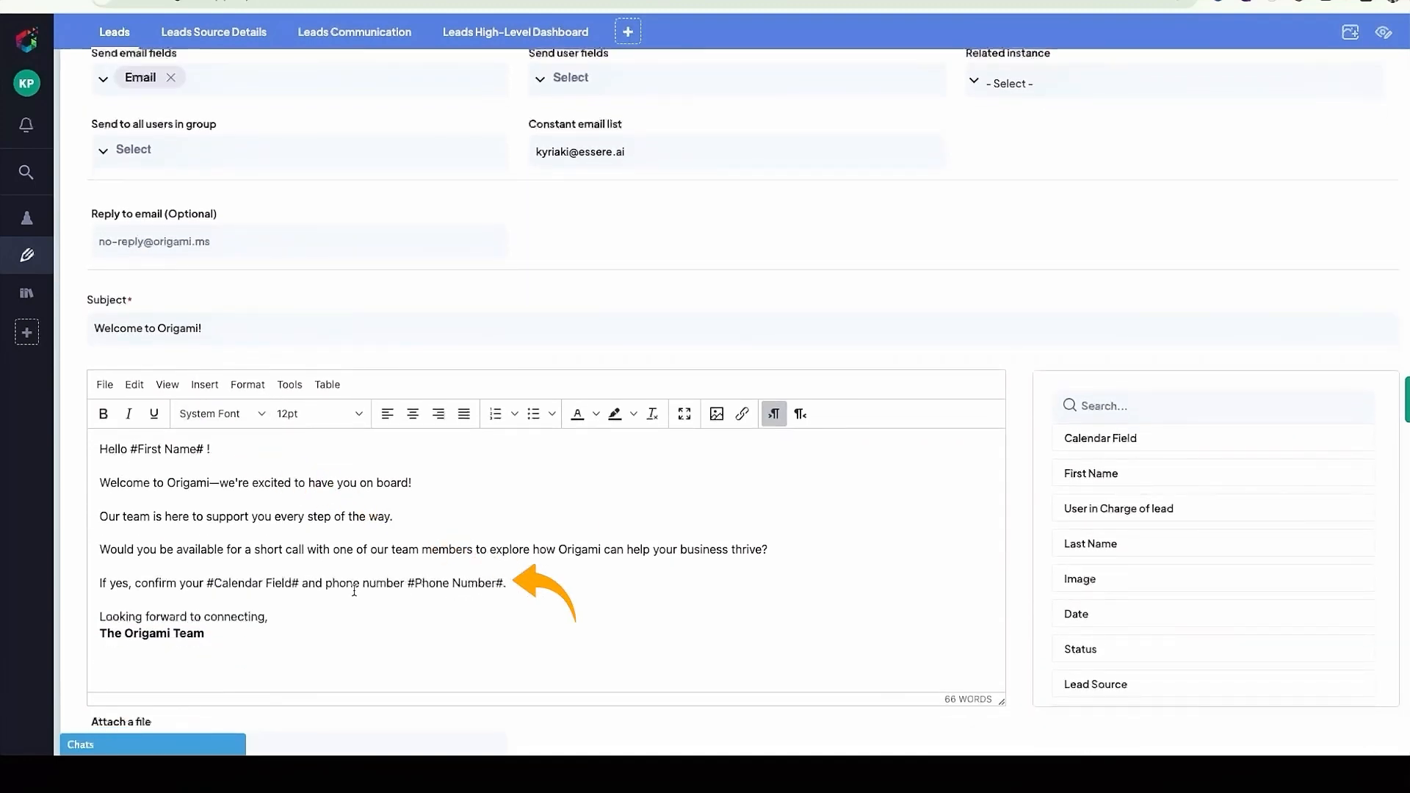
{"action": "scroll", "coordinate": [276, 585], "scroll_direction": "down", "scroll_amount": 4}
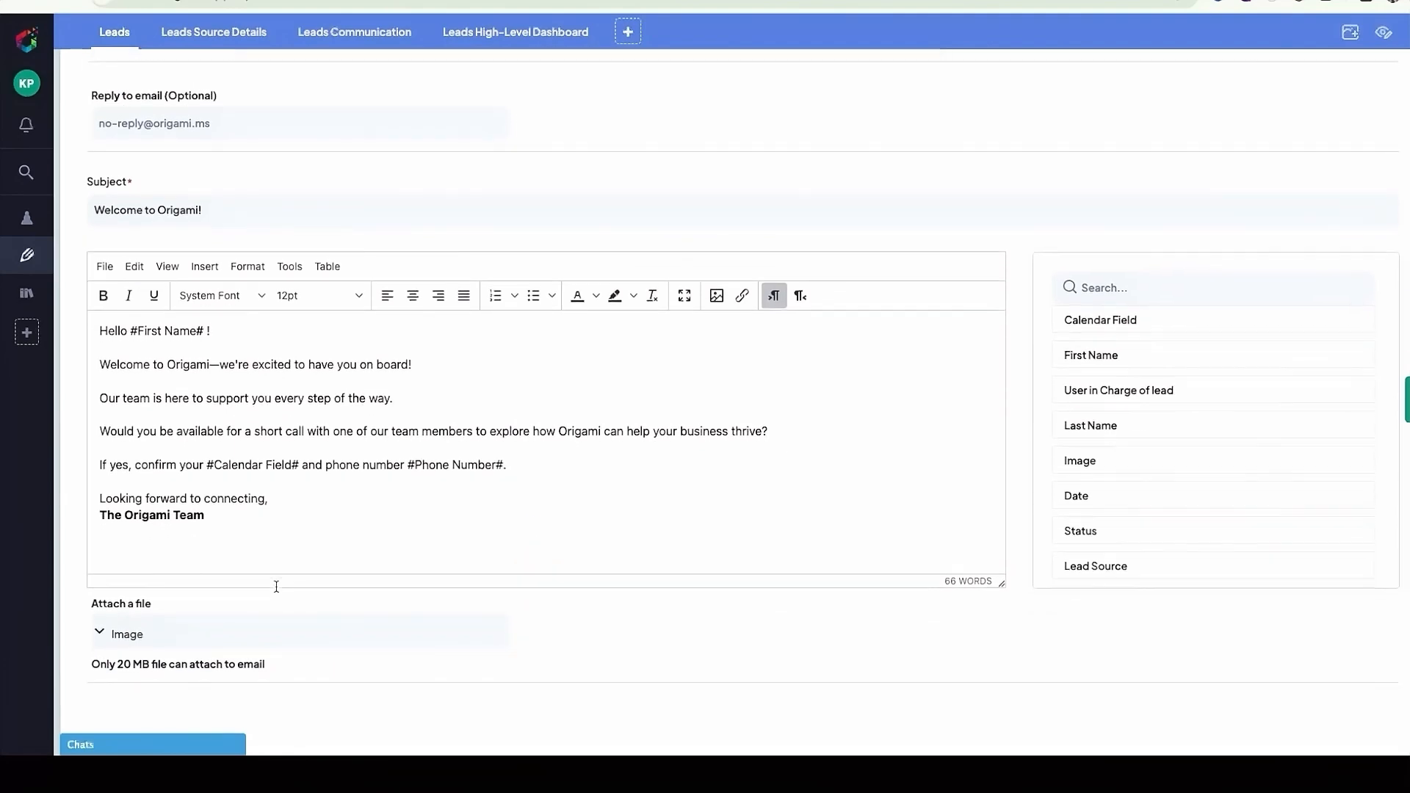
{"action": "scroll", "coordinate": [278, 592], "scroll_direction": "down", "scroll_amount": 1}
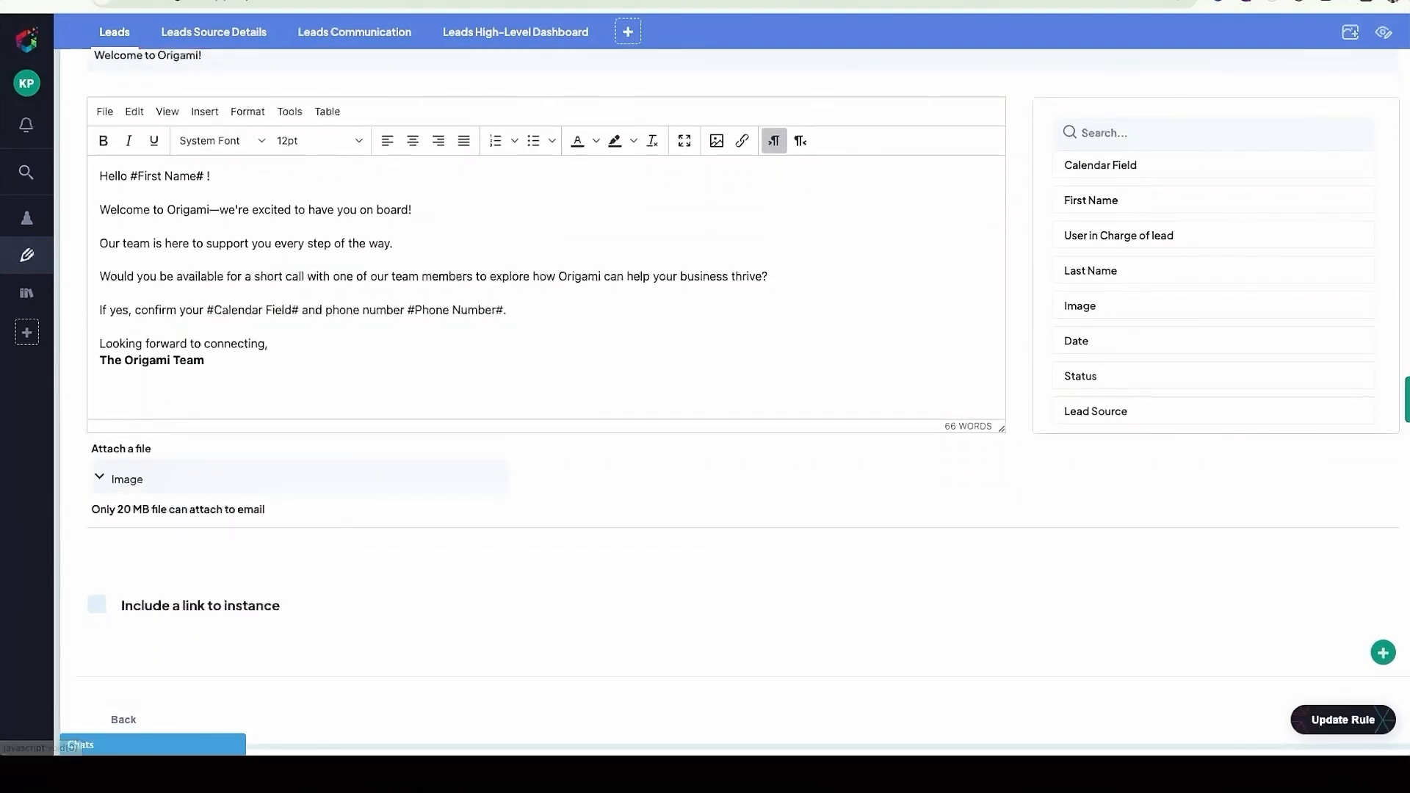
{"action": "left_click", "coordinate": [1314, 721]}
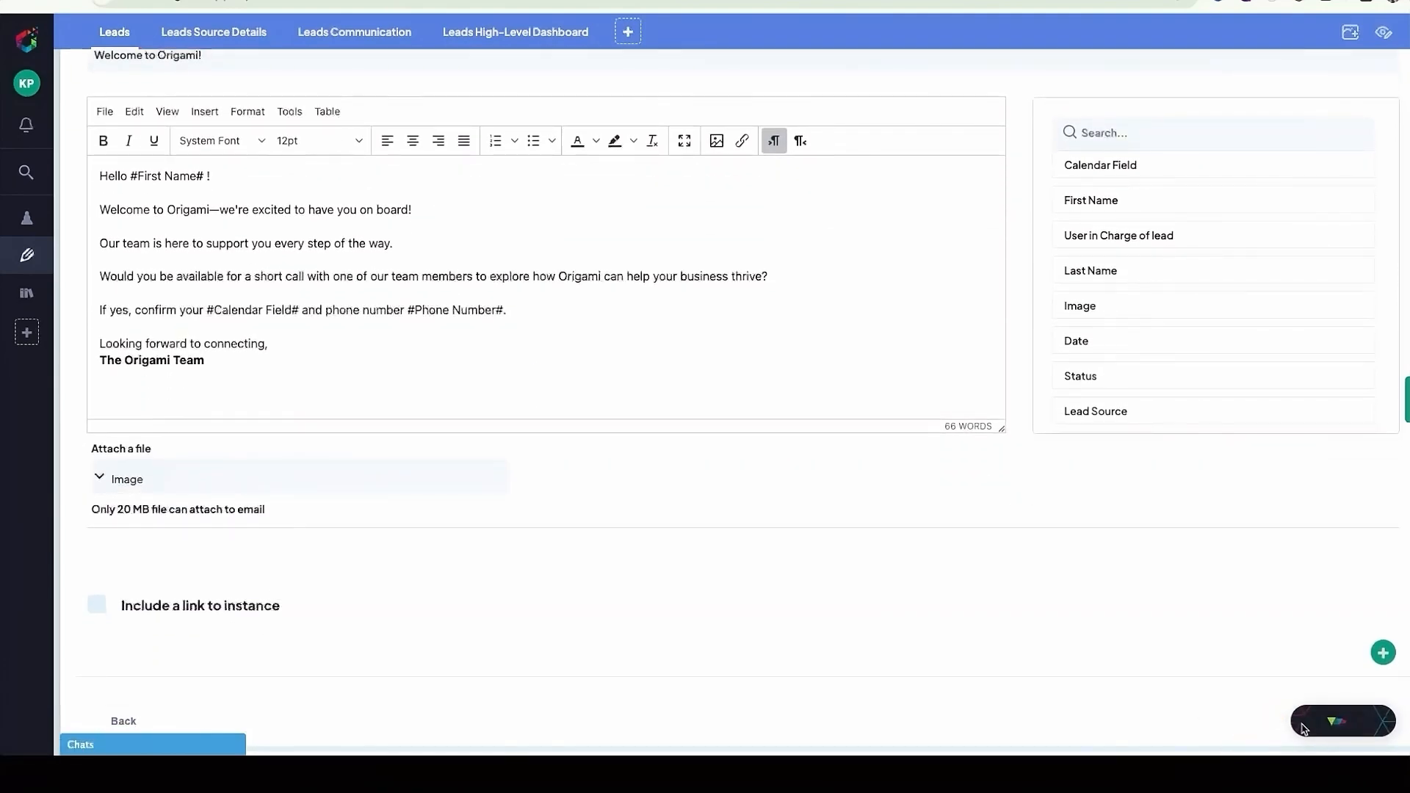
Step: Test the Send Email button in the Lead Details group of the first lead record and approve the confirmation
{"action": "left_click", "coordinate": [114, 31]}
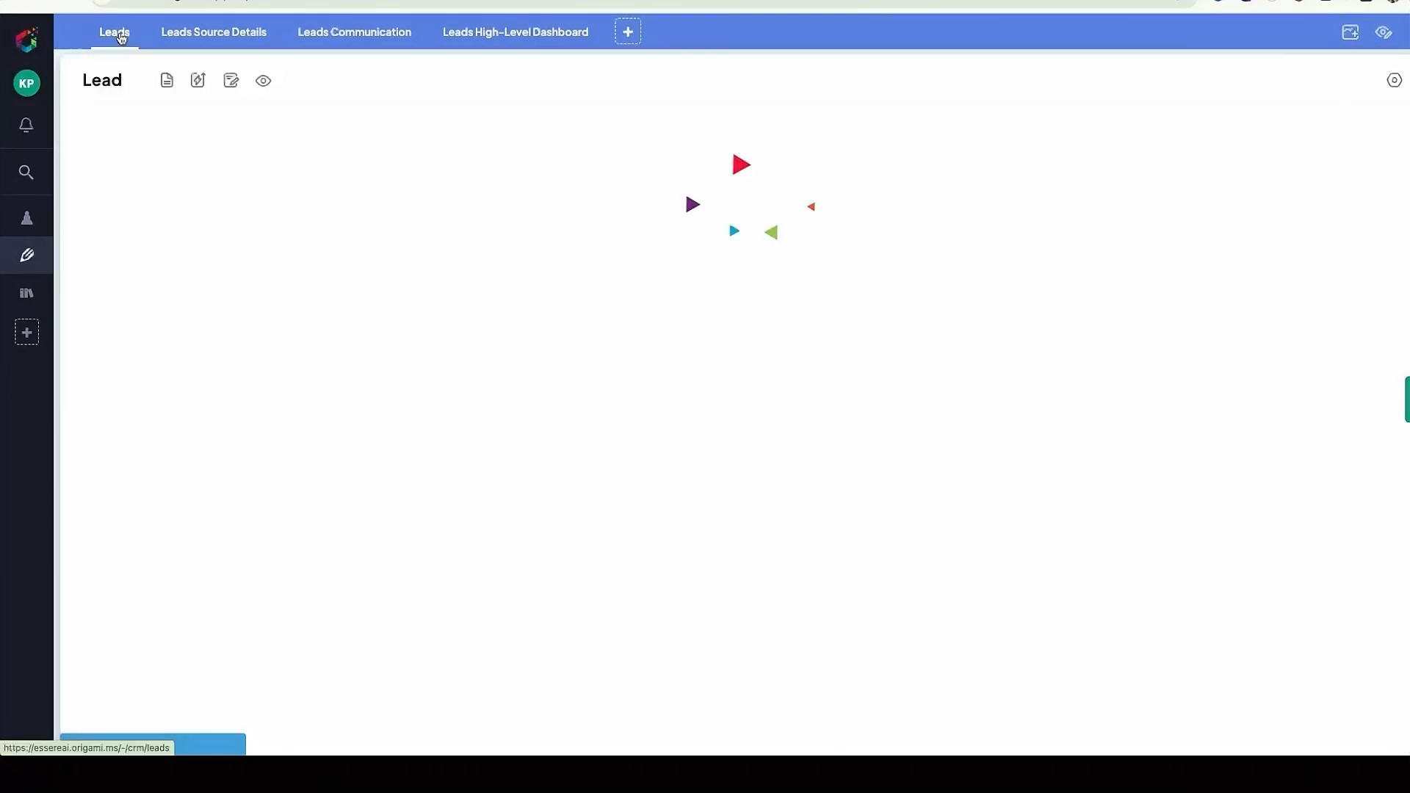
{"action": "left_click", "coordinate": [353, 211]}
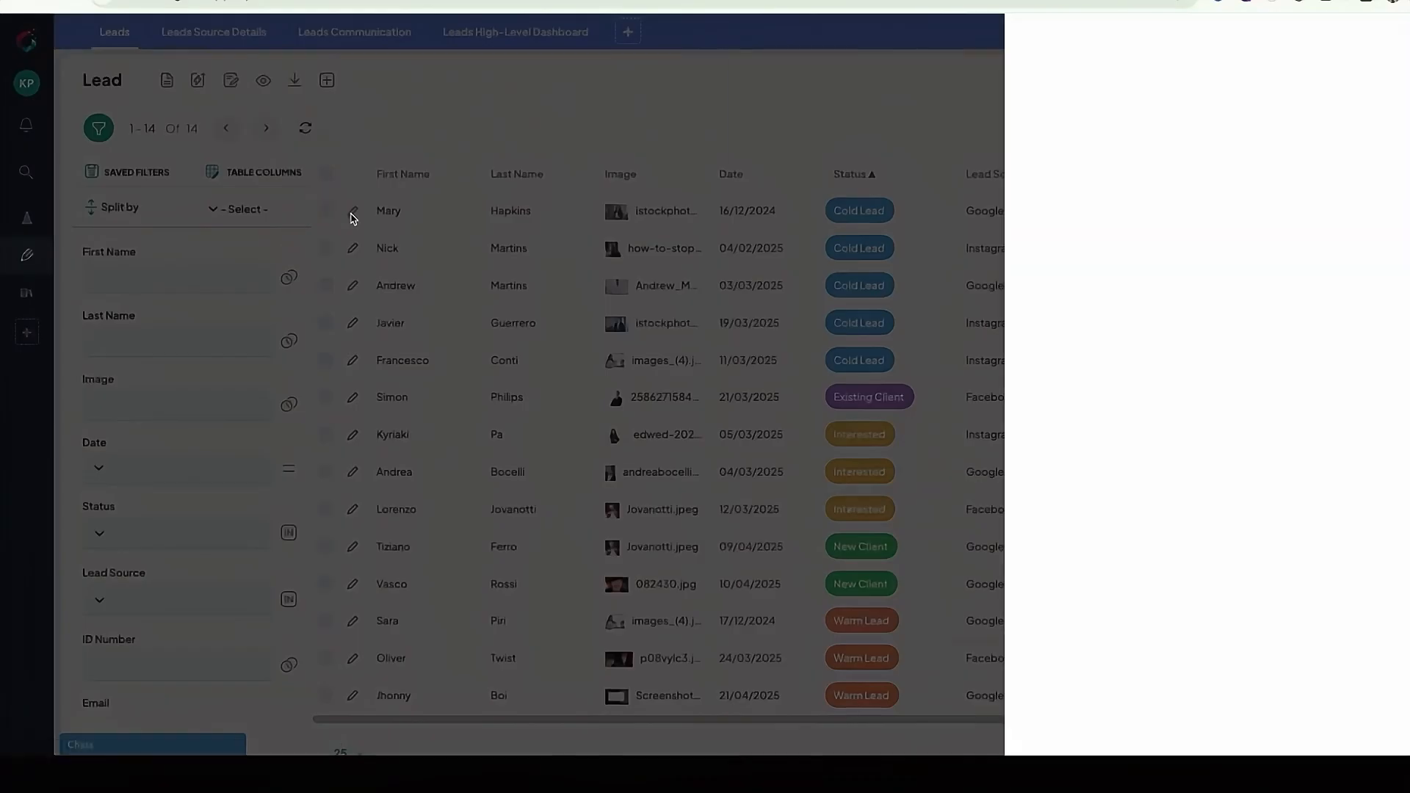
{"action": "left_click", "coordinate": [186, 348]}
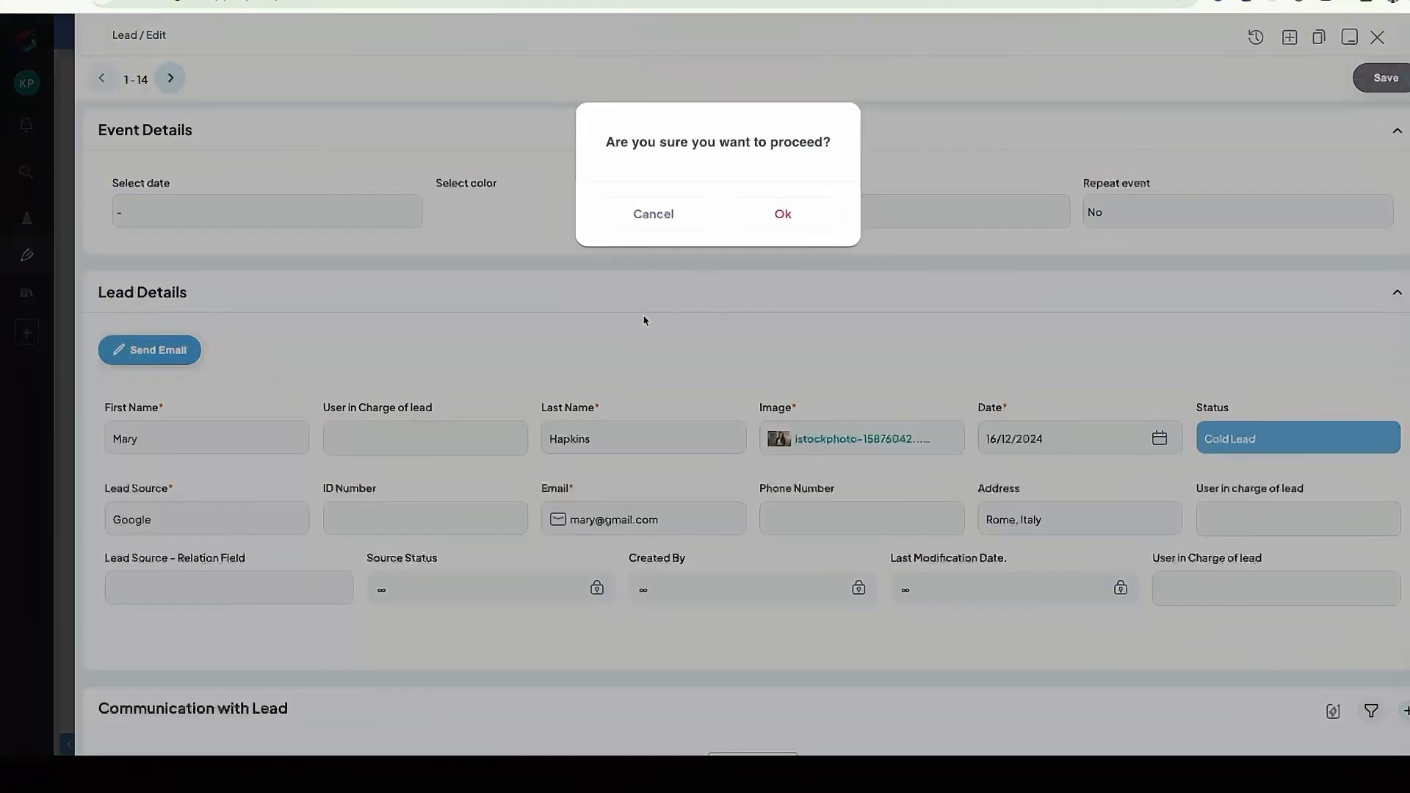
{"action": "left_click", "coordinate": [781, 218]}
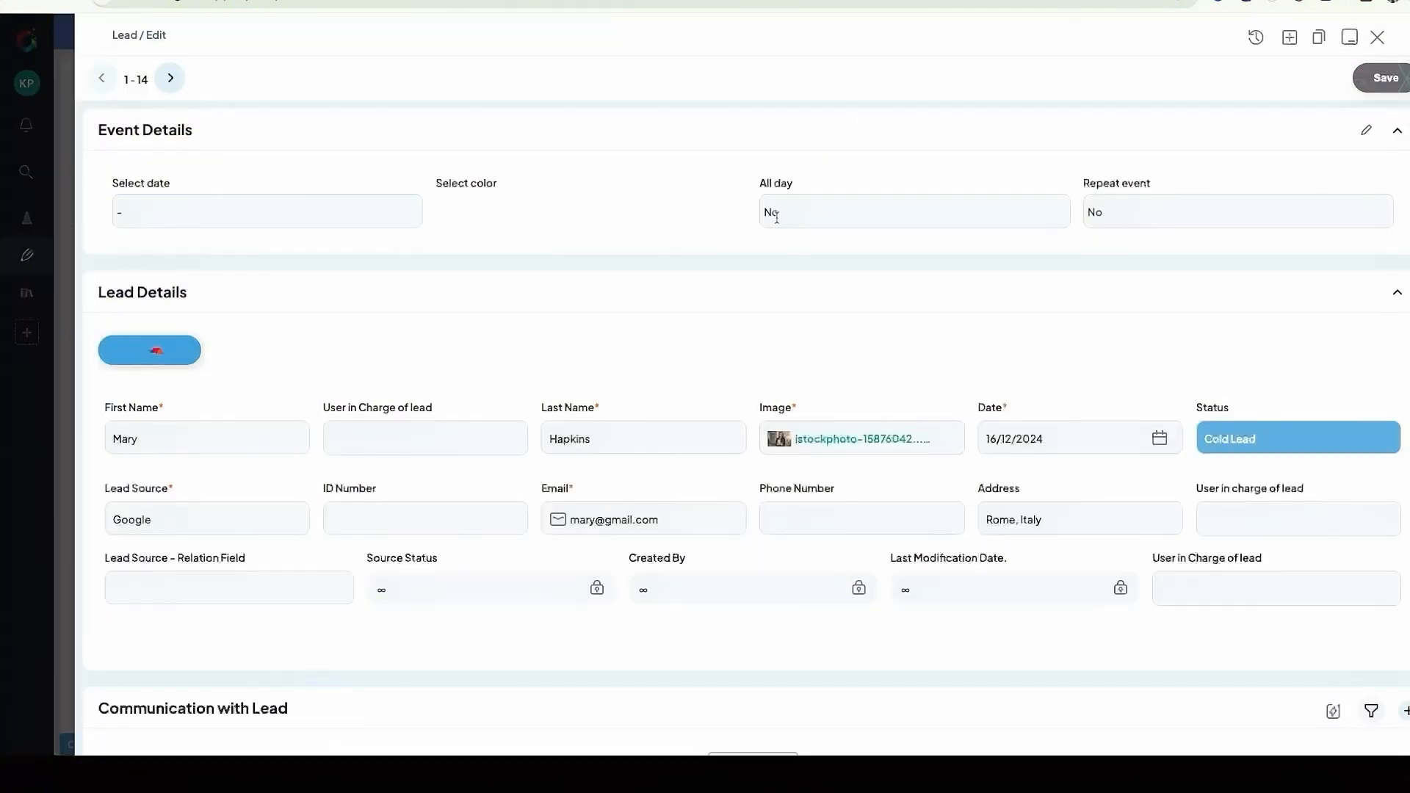
Step: Close the lead record and open the Lead entity's workflow rules
{"action": "left_click", "coordinate": [1377, 37]}
{"action": "left_click", "coordinate": [1389, 87]}
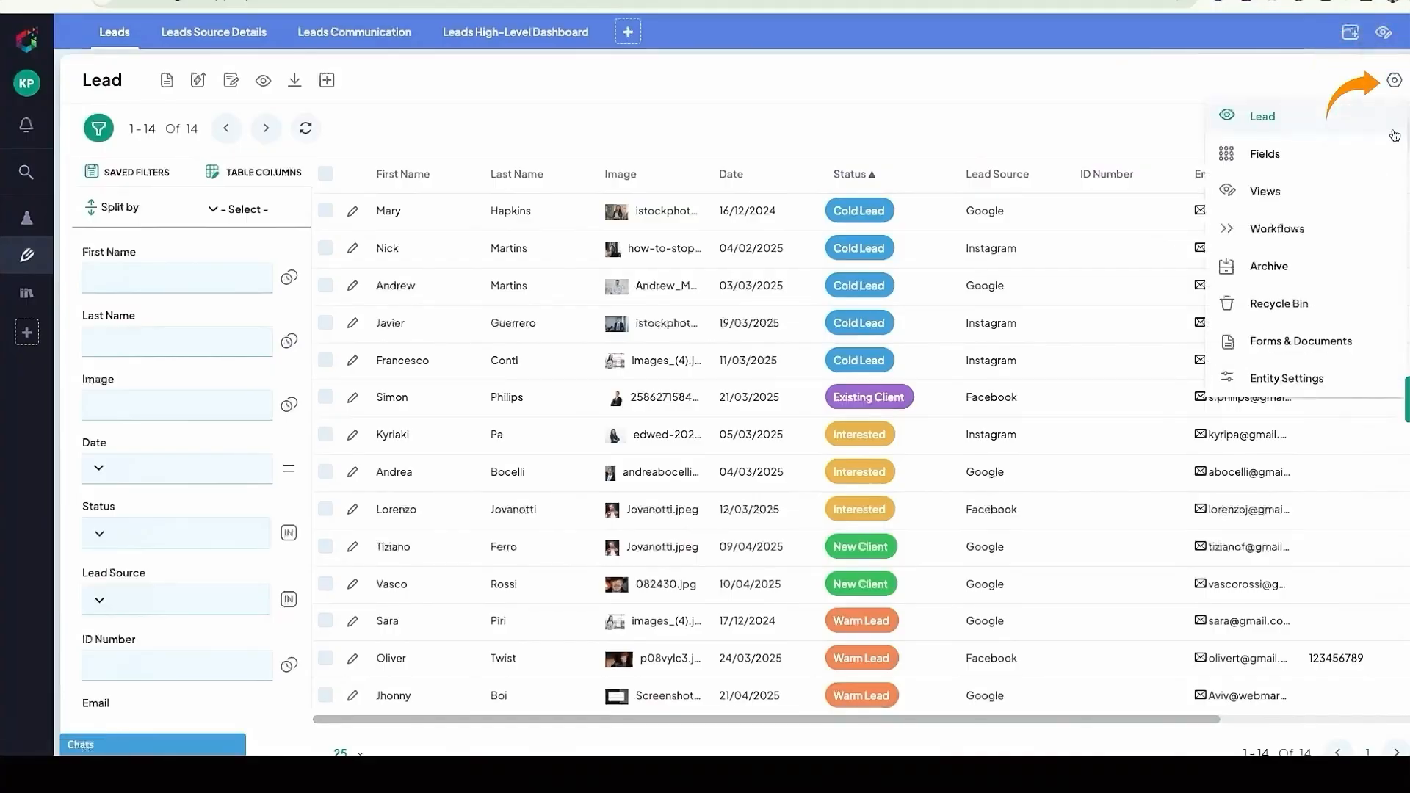
{"action": "left_click", "coordinate": [1268, 233]}
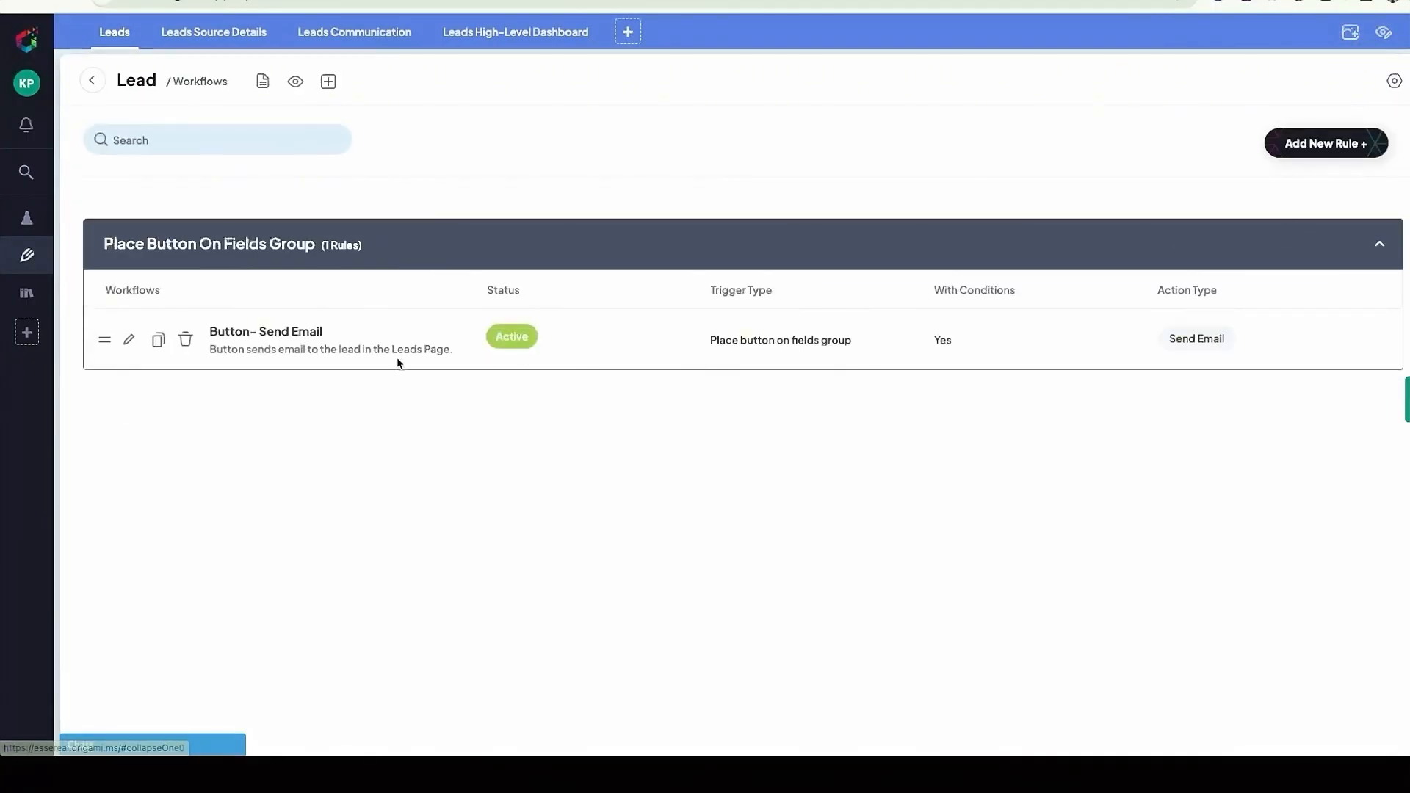
{"action": "left_click", "coordinate": [129, 341]}
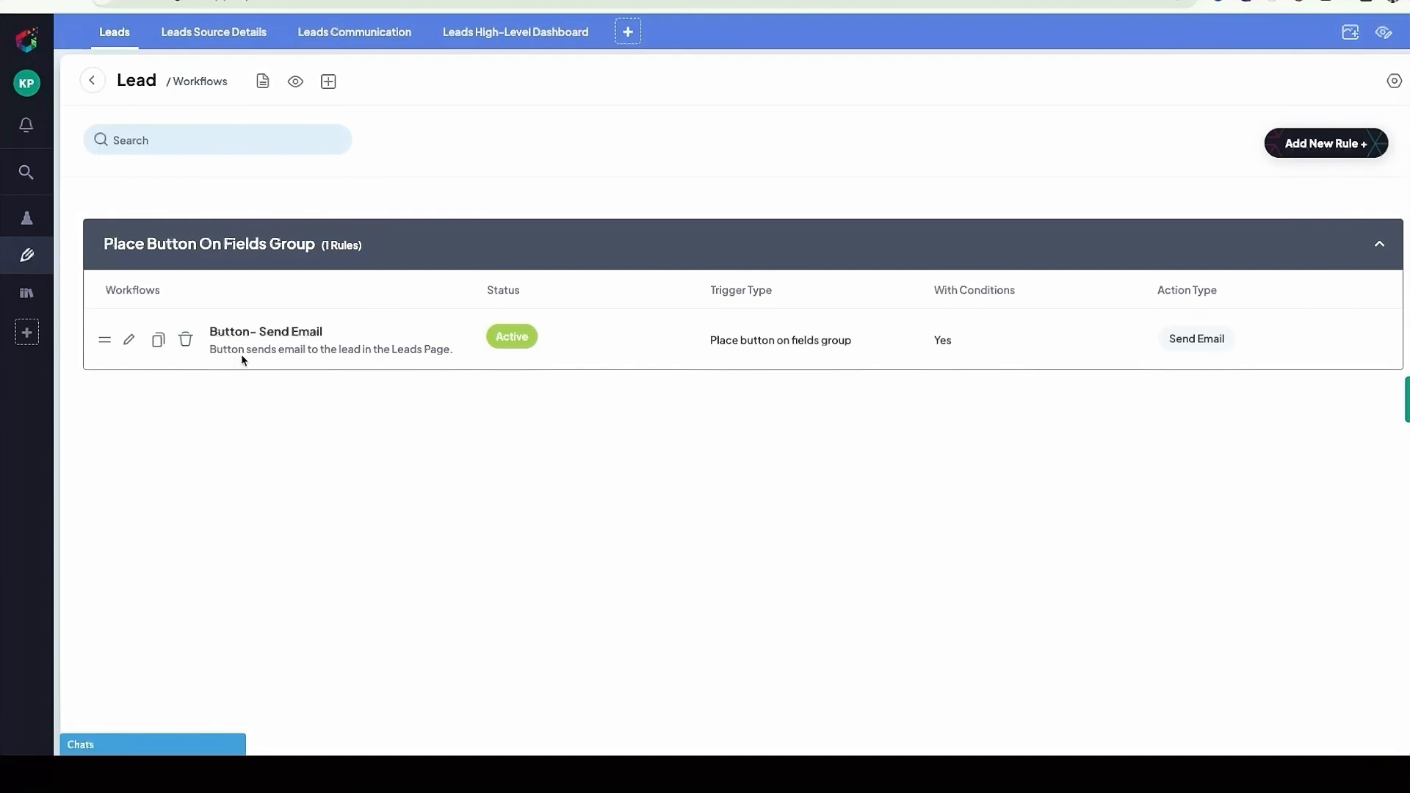
{"action": "left_click", "coordinate": [127, 341]}
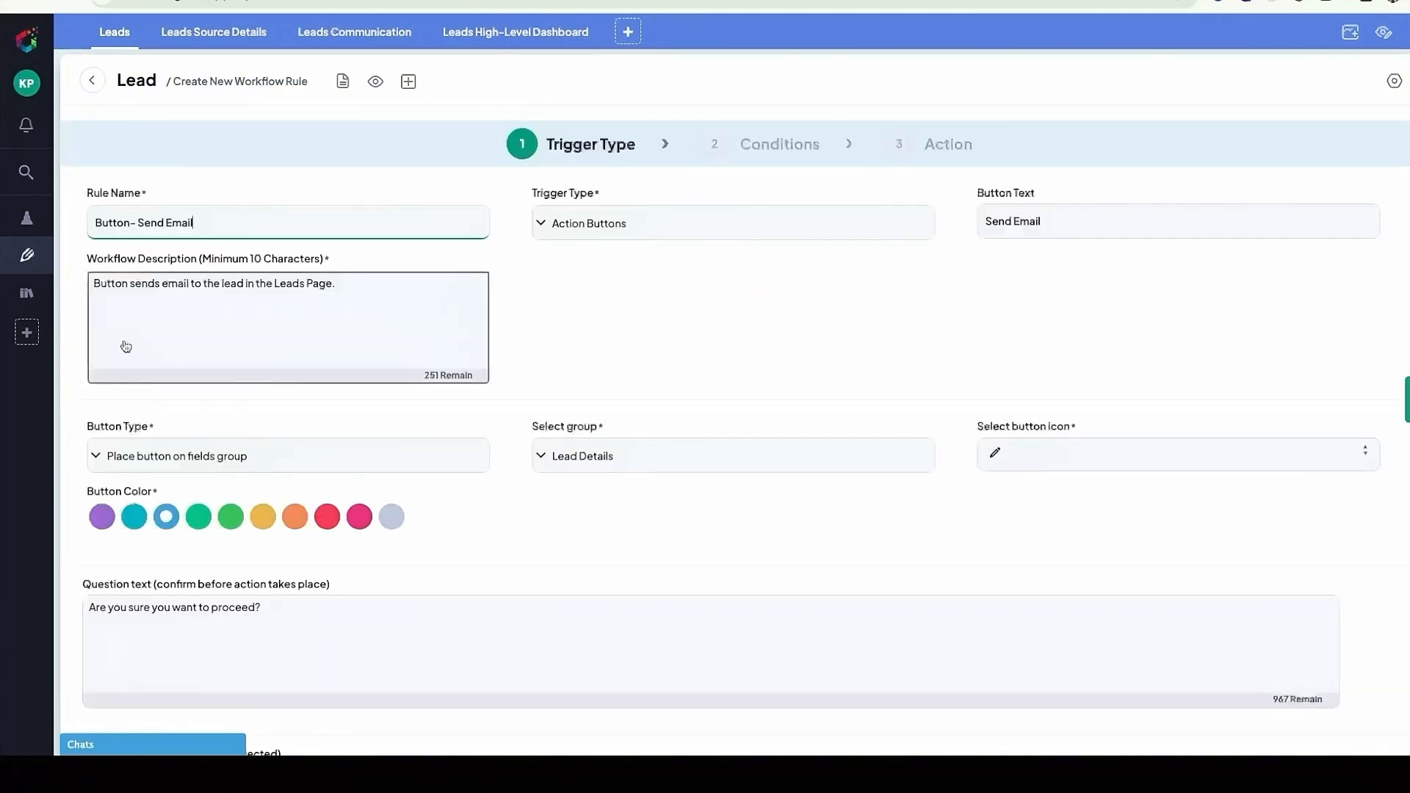
{"action": "left_click", "coordinate": [92, 82]}
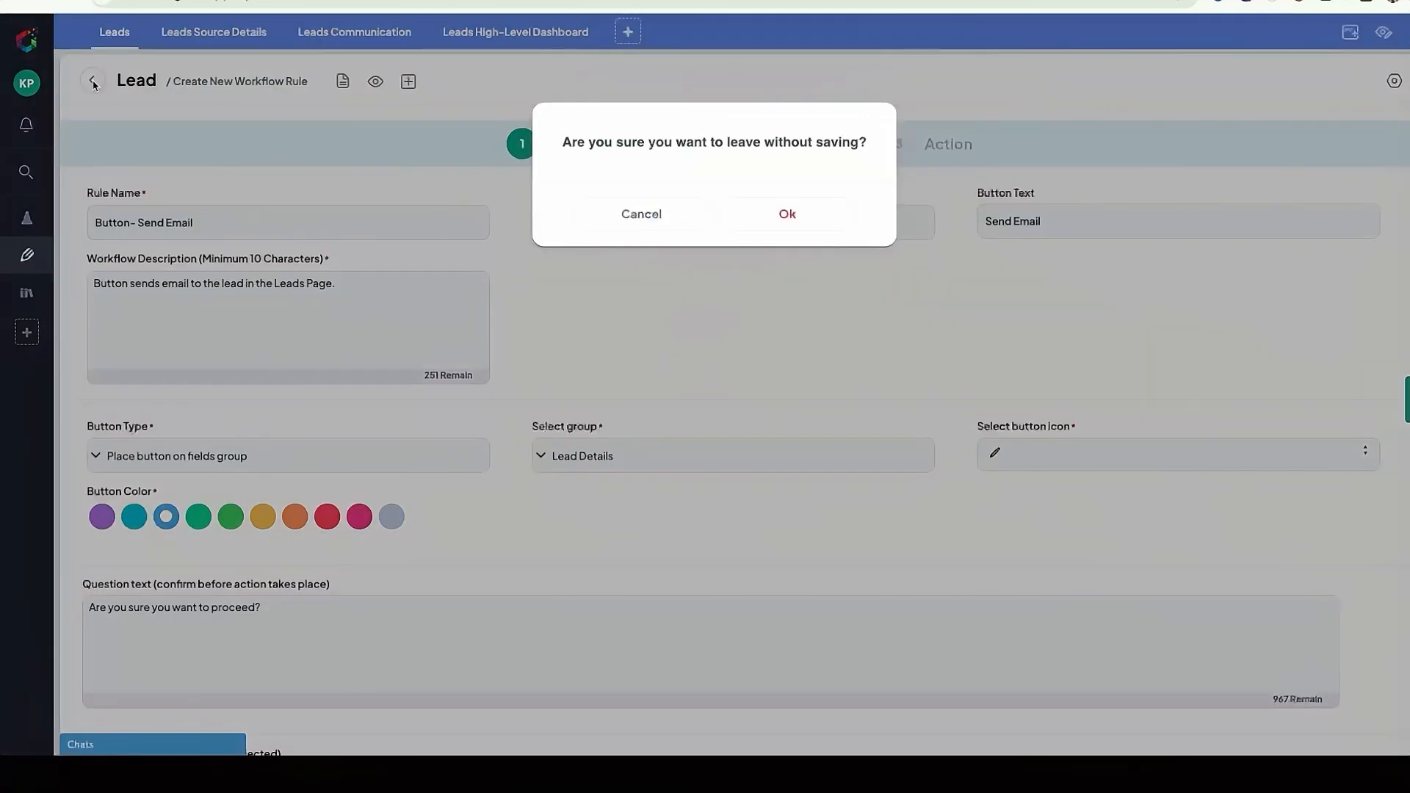
{"action": "left_click", "coordinate": [774, 221]}
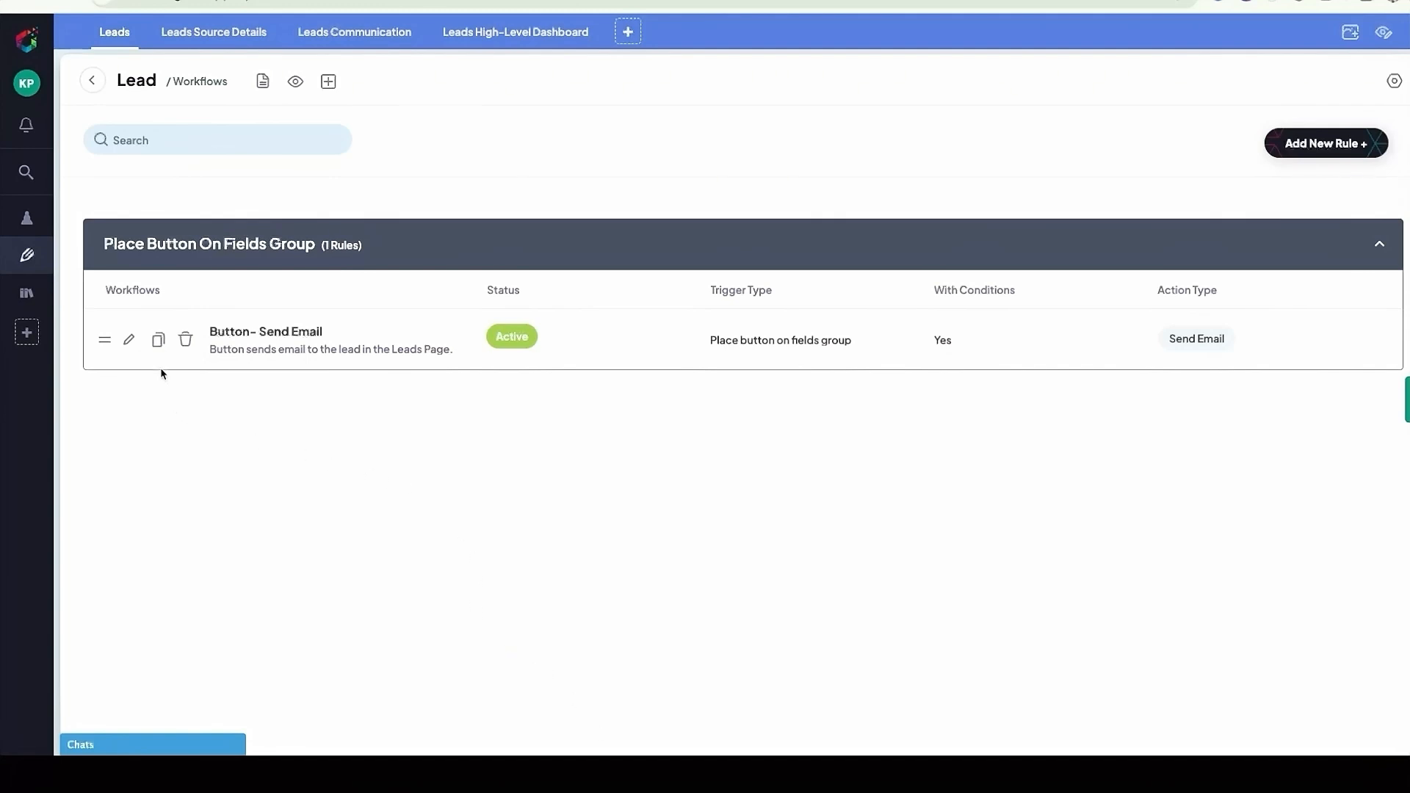
Step: Duplicate the "Button- Send Email" rule and set the copy's button type to Place button on instance view as bulk for the Table View
{"action": "left_click", "coordinate": [159, 346]}
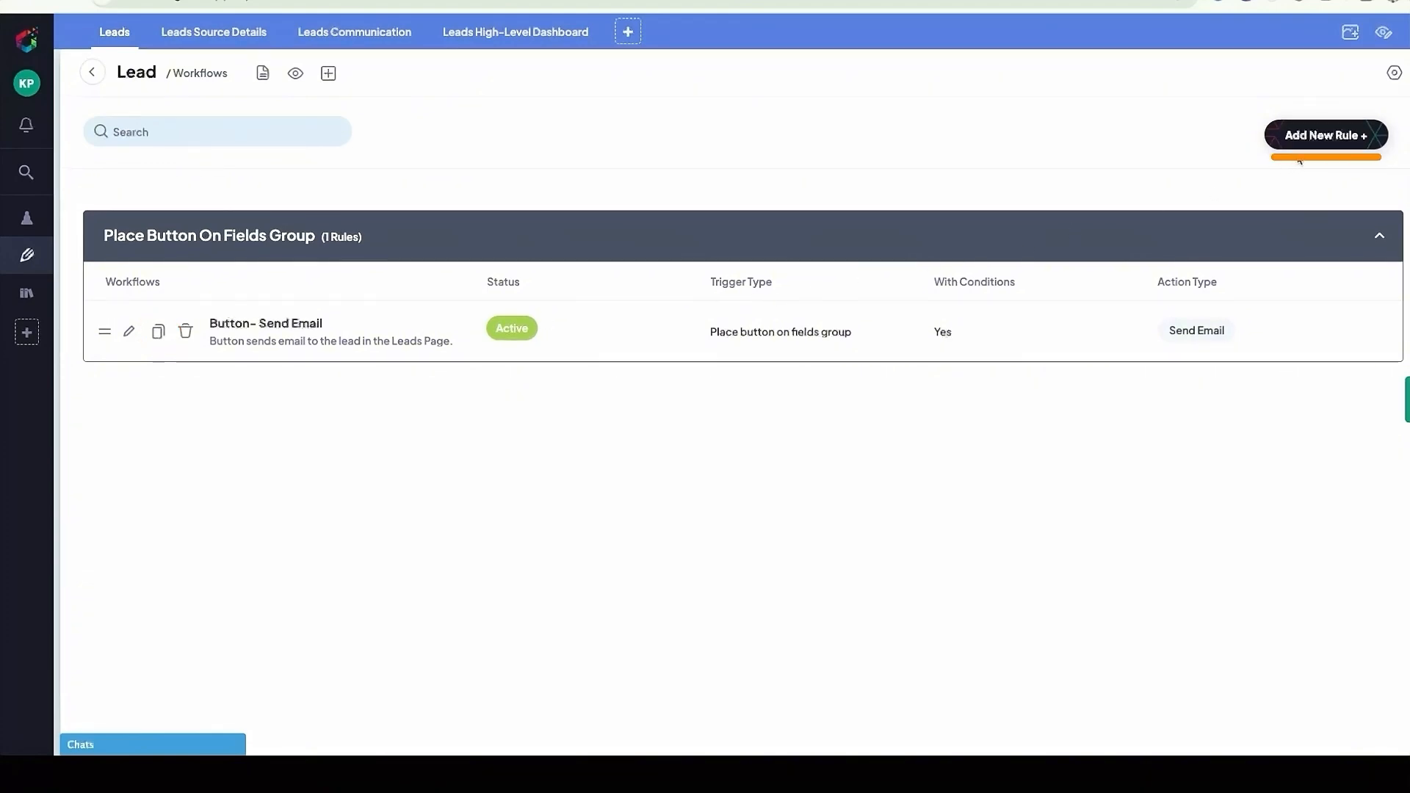
{"action": "left_click", "coordinate": [157, 332]}
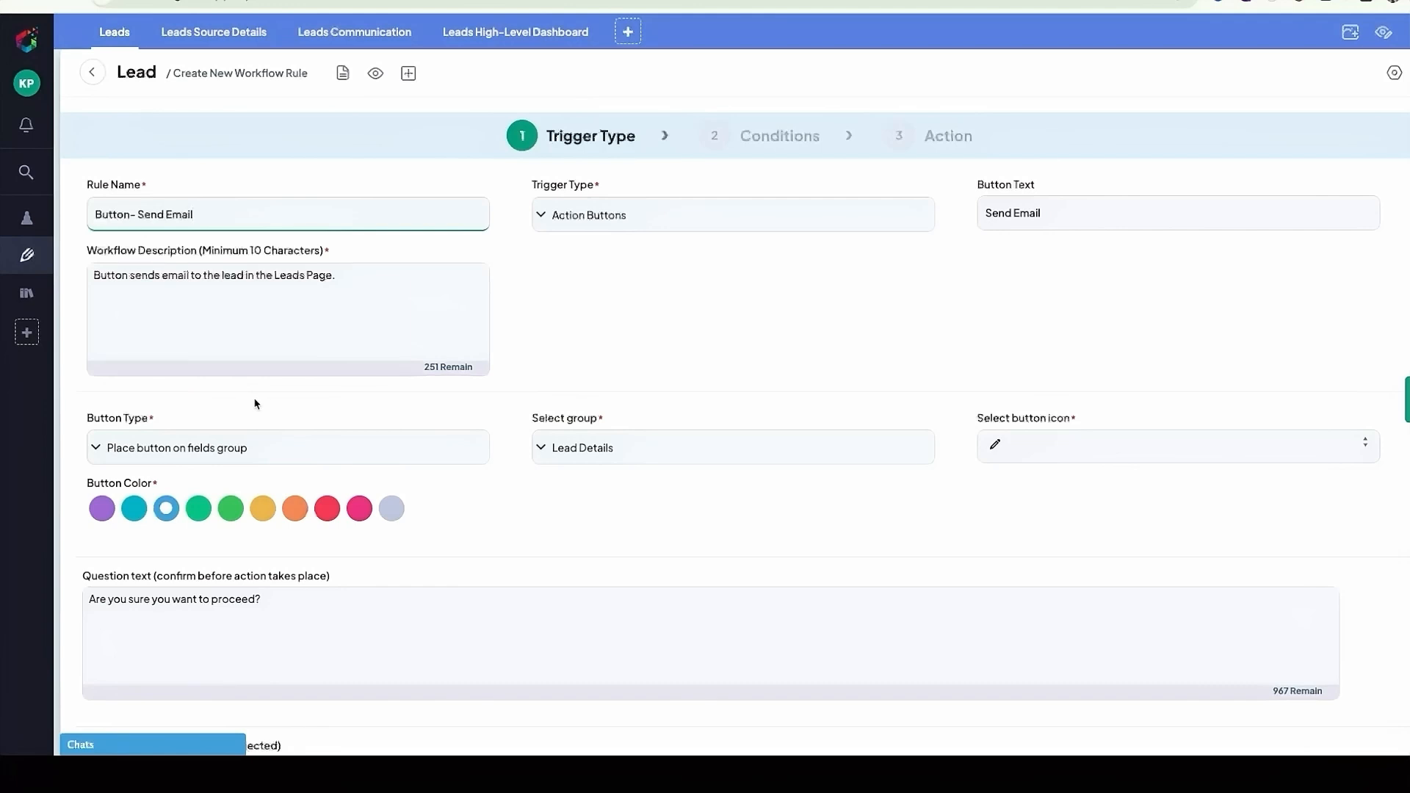
{"action": "left_click", "coordinate": [255, 448]}
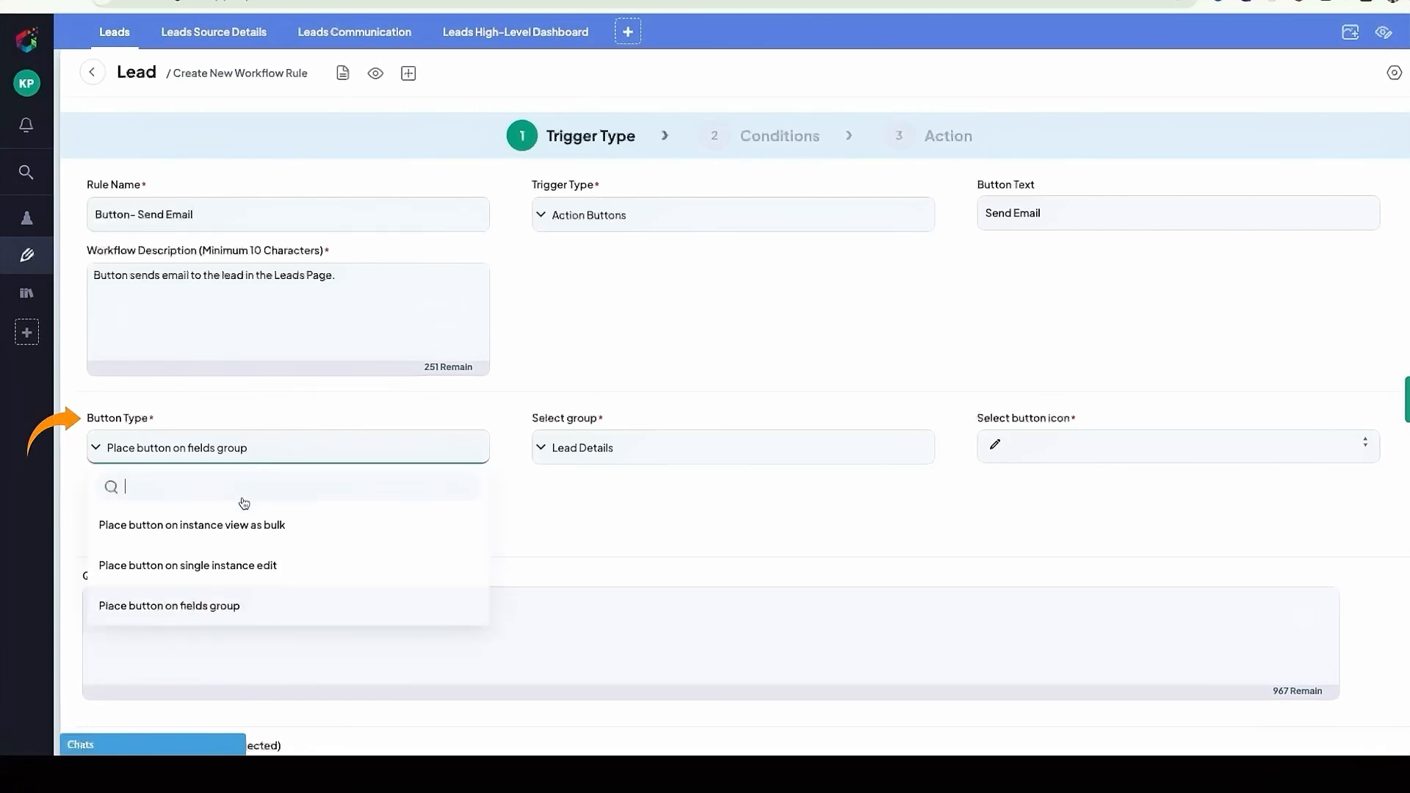
{"action": "left_click", "coordinate": [240, 526]}
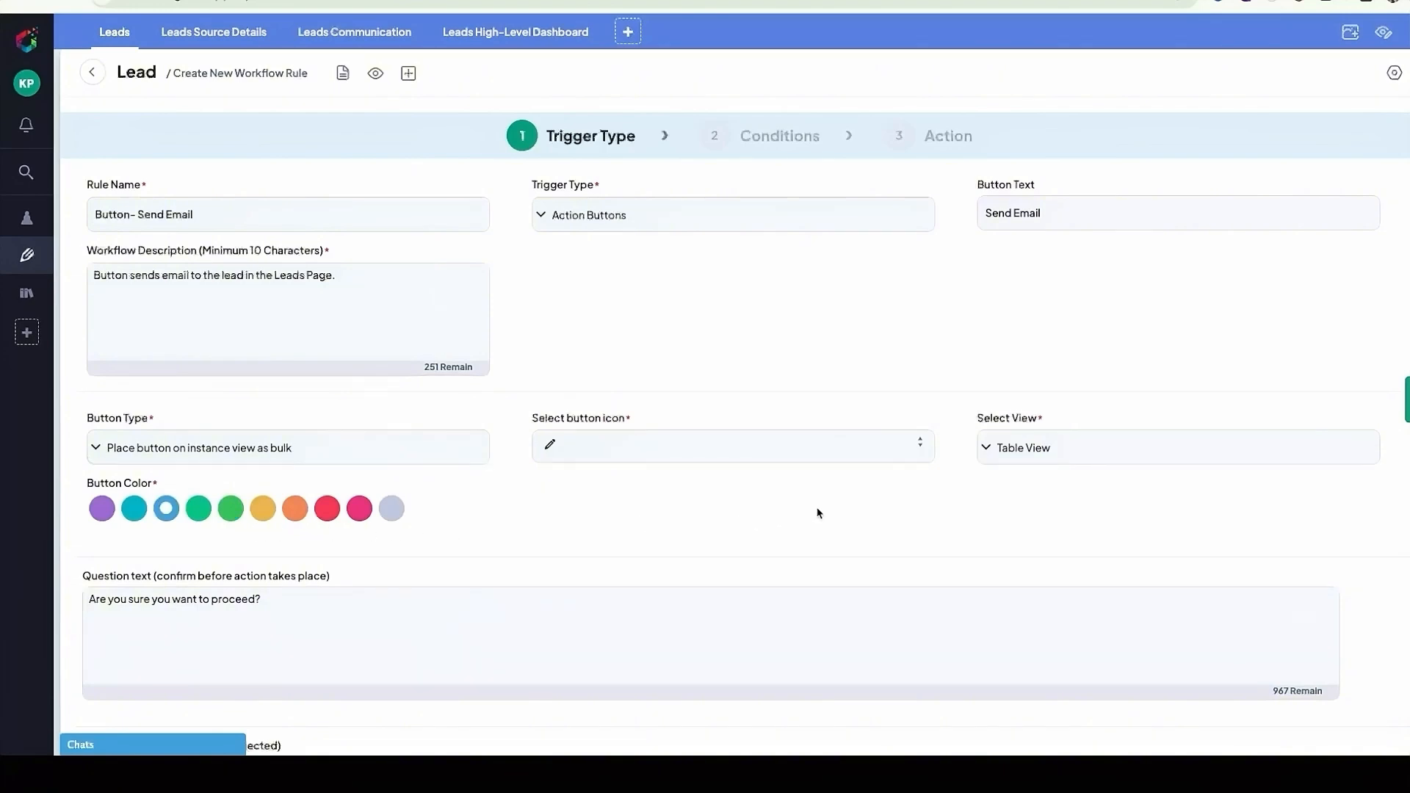
{"action": "left_click", "coordinate": [1015, 454]}
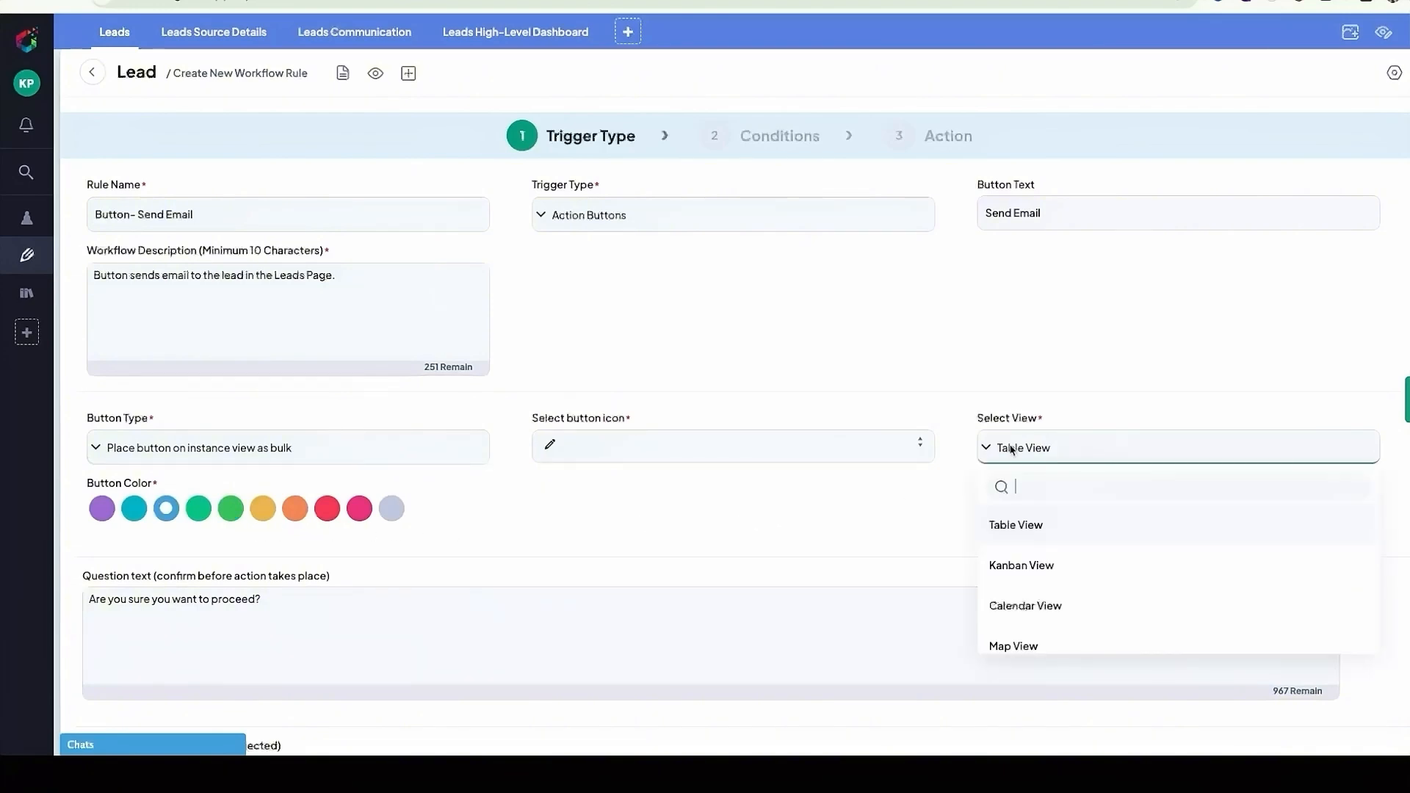
{"action": "left_click", "coordinate": [1007, 531]}
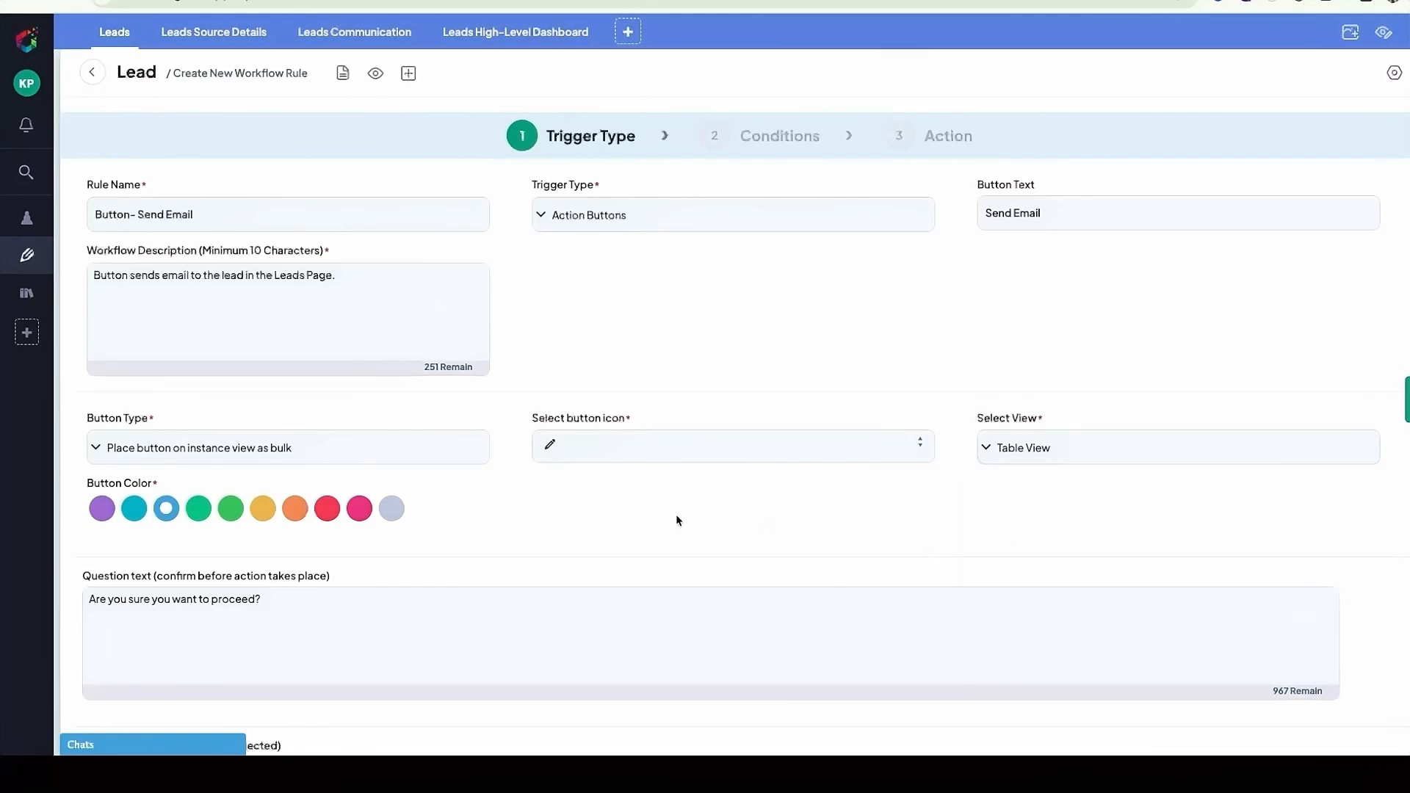
Step: Keep the copied rule's confirmation texts, conditions and Send Email action, and create the new rule
{"action": "scroll", "coordinate": [677, 517], "scroll_direction": "down", "scroll_amount": 1}
{"action": "scroll", "coordinate": [676, 520], "scroll_direction": "down", "scroll_amount": 2}
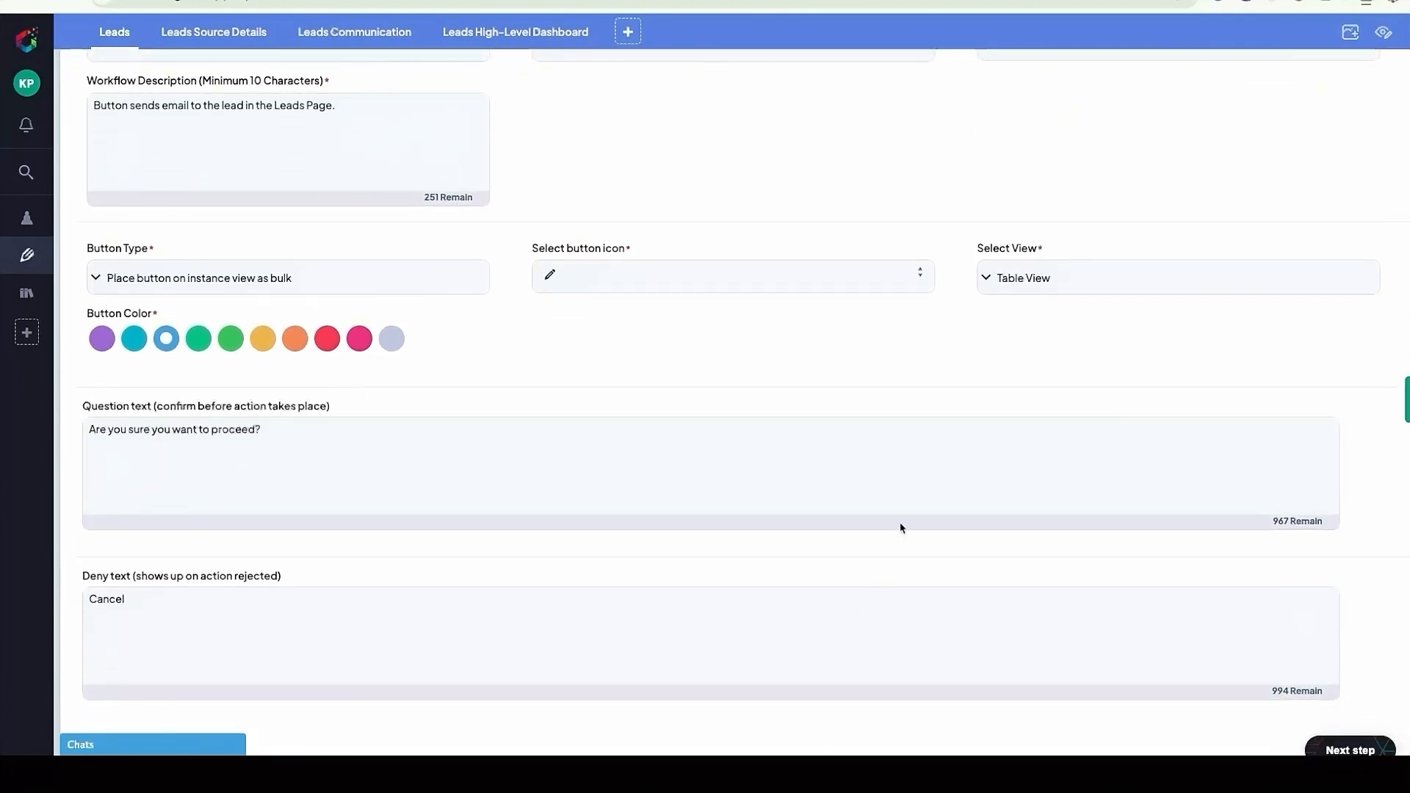
{"action": "scroll", "coordinate": [901, 530], "scroll_direction": "down", "scroll_amount": 2}
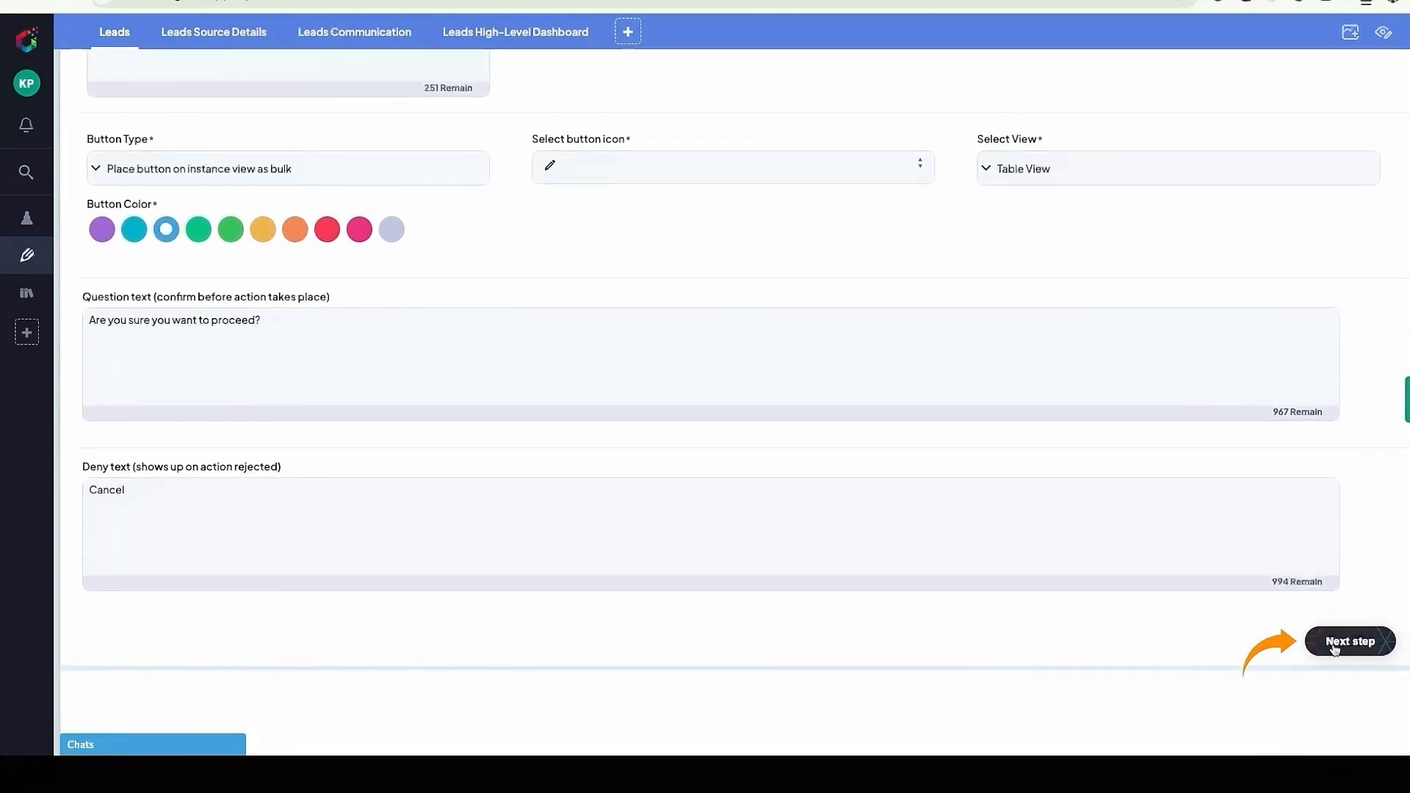
{"action": "left_click", "coordinate": [1335, 644]}
{"action": "left_click", "coordinate": [1352, 511]}
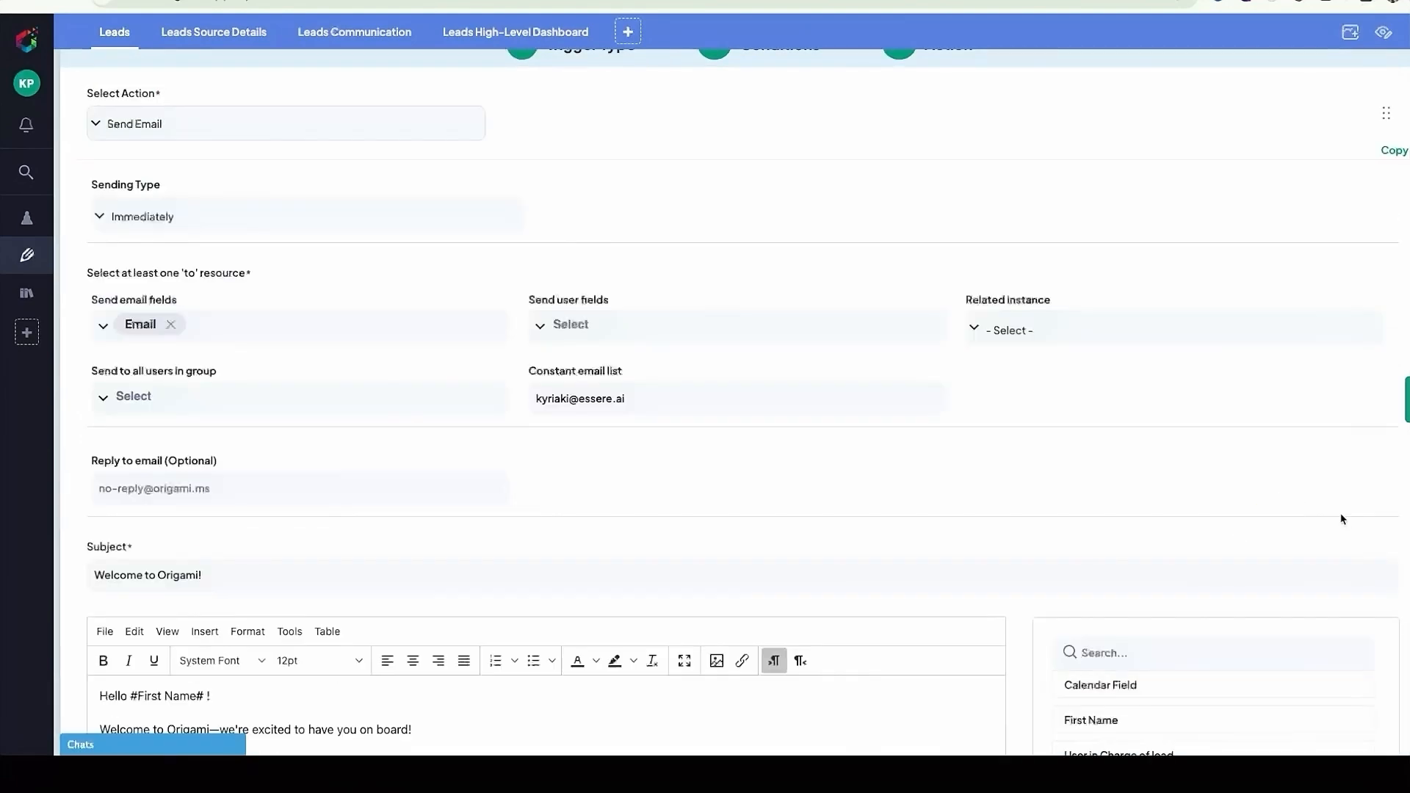
{"action": "scroll", "coordinate": [1289, 595], "scroll_direction": "down", "scroll_amount": 3}
{"action": "scroll", "coordinate": [1292, 596], "scroll_direction": "down", "scroll_amount": 5}
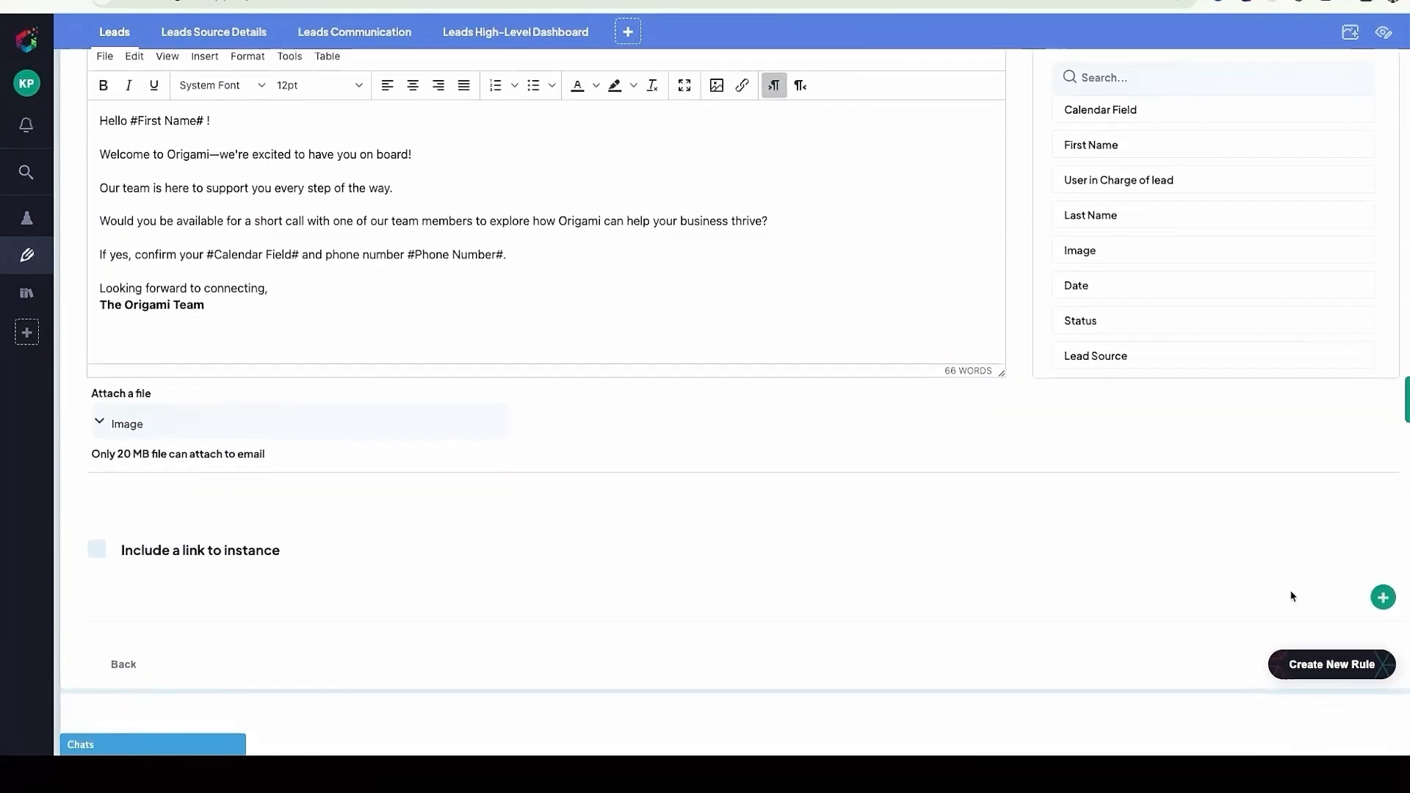
{"action": "left_click", "coordinate": [1306, 650]}
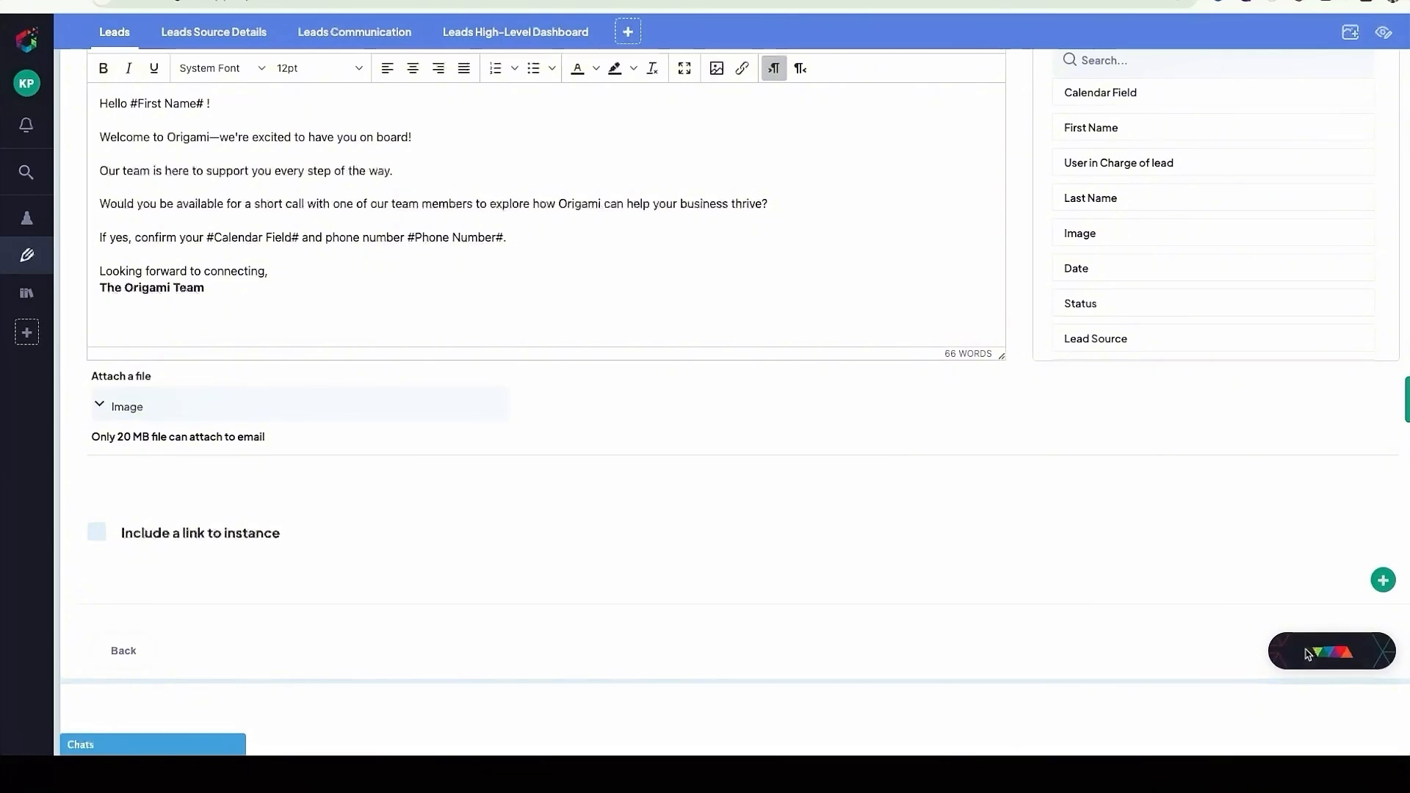
Step: Test the bulk Send Email button in the Leads table on the first two leads, cancelling the confirmation, and on all leads
{"action": "left_click", "coordinate": [98, 40]}
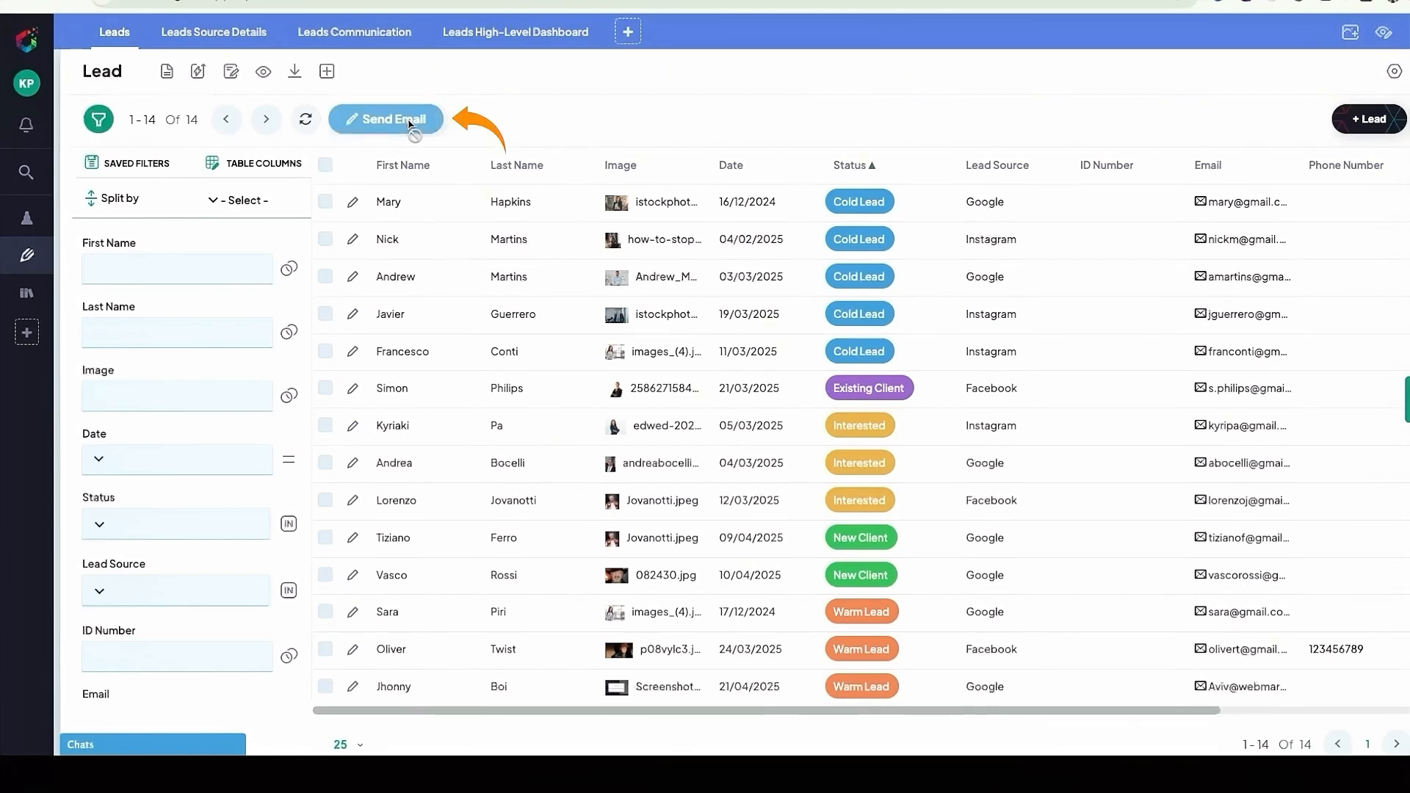
{"action": "left_click", "coordinate": [325, 202]}
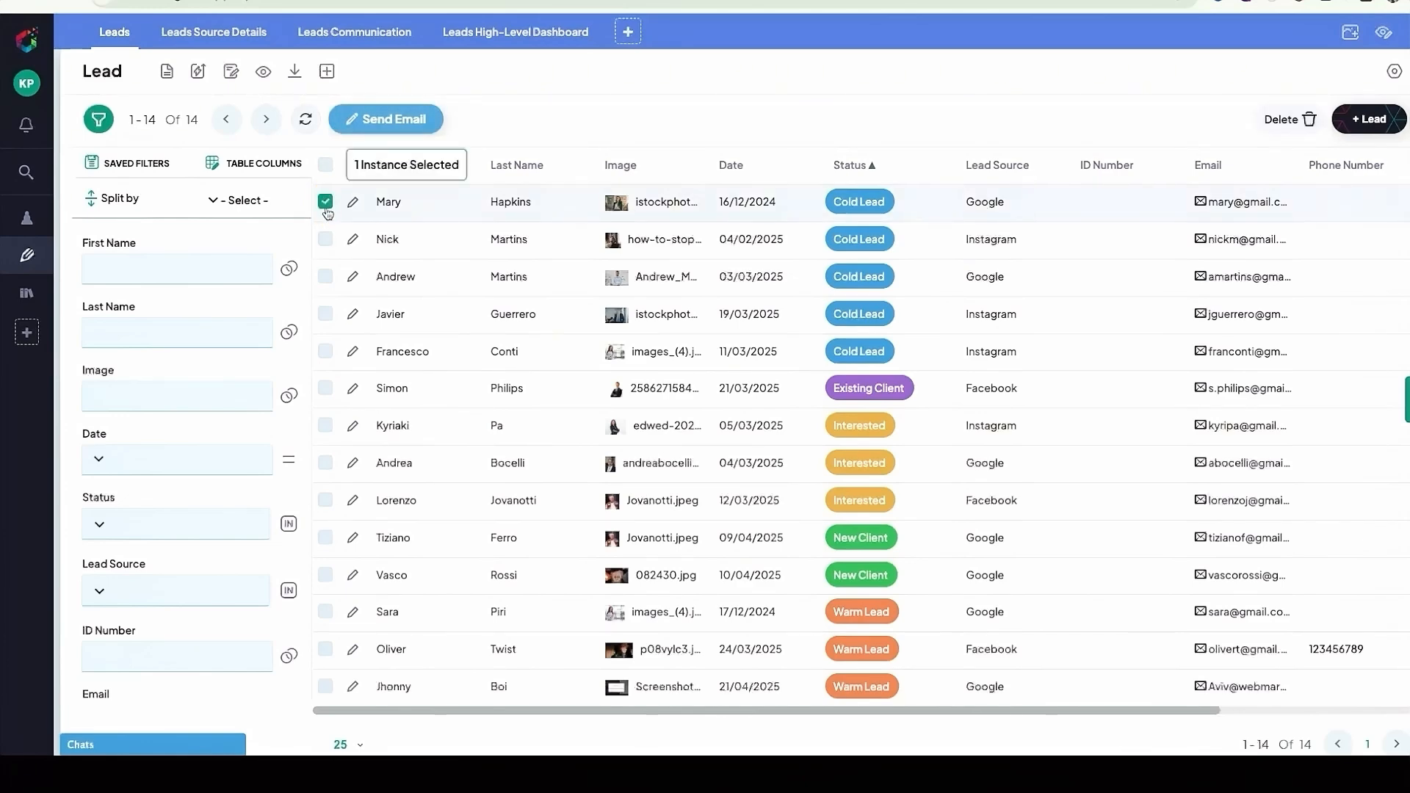
{"action": "left_click", "coordinate": [325, 239]}
{"action": "left_click", "coordinate": [385, 119]}
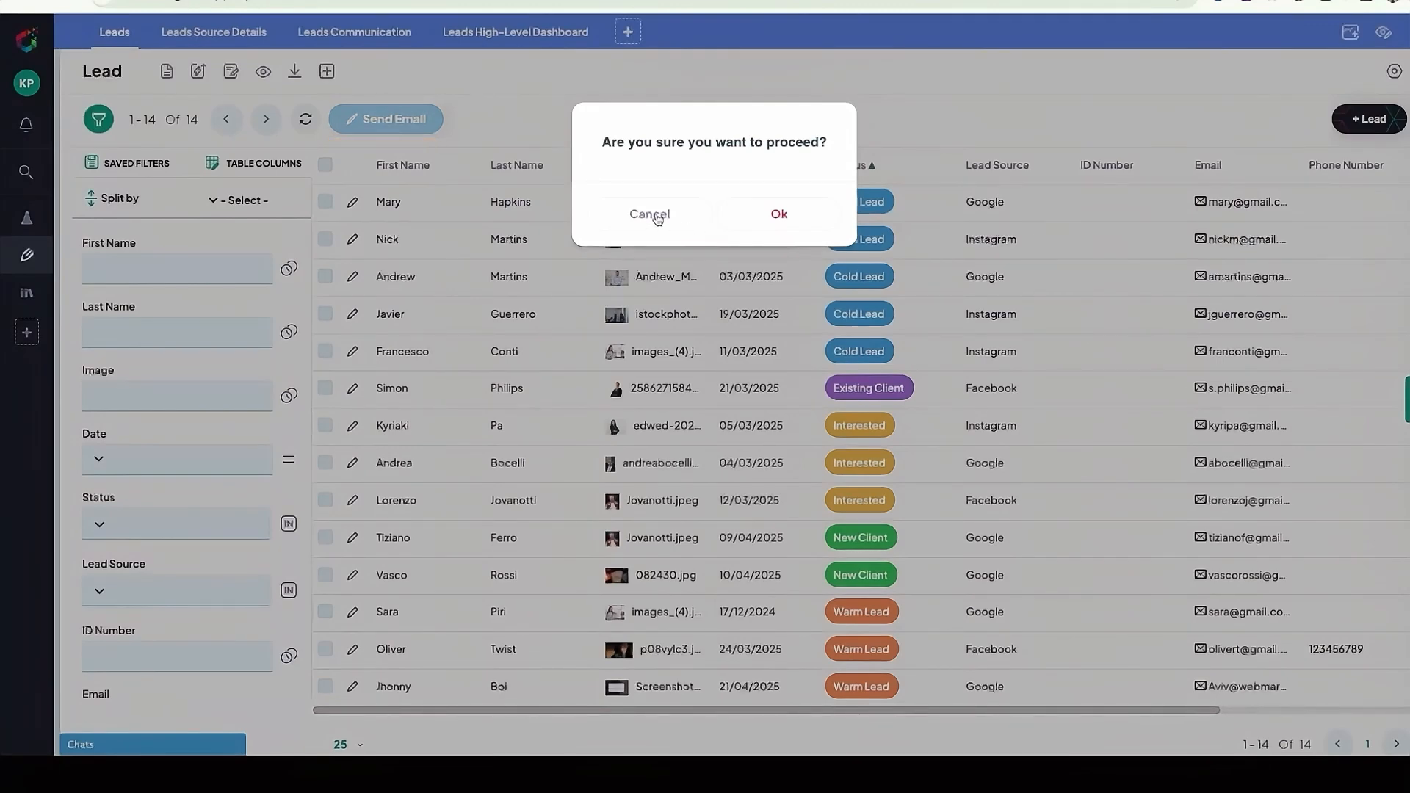
{"action": "left_click", "coordinate": [650, 215]}
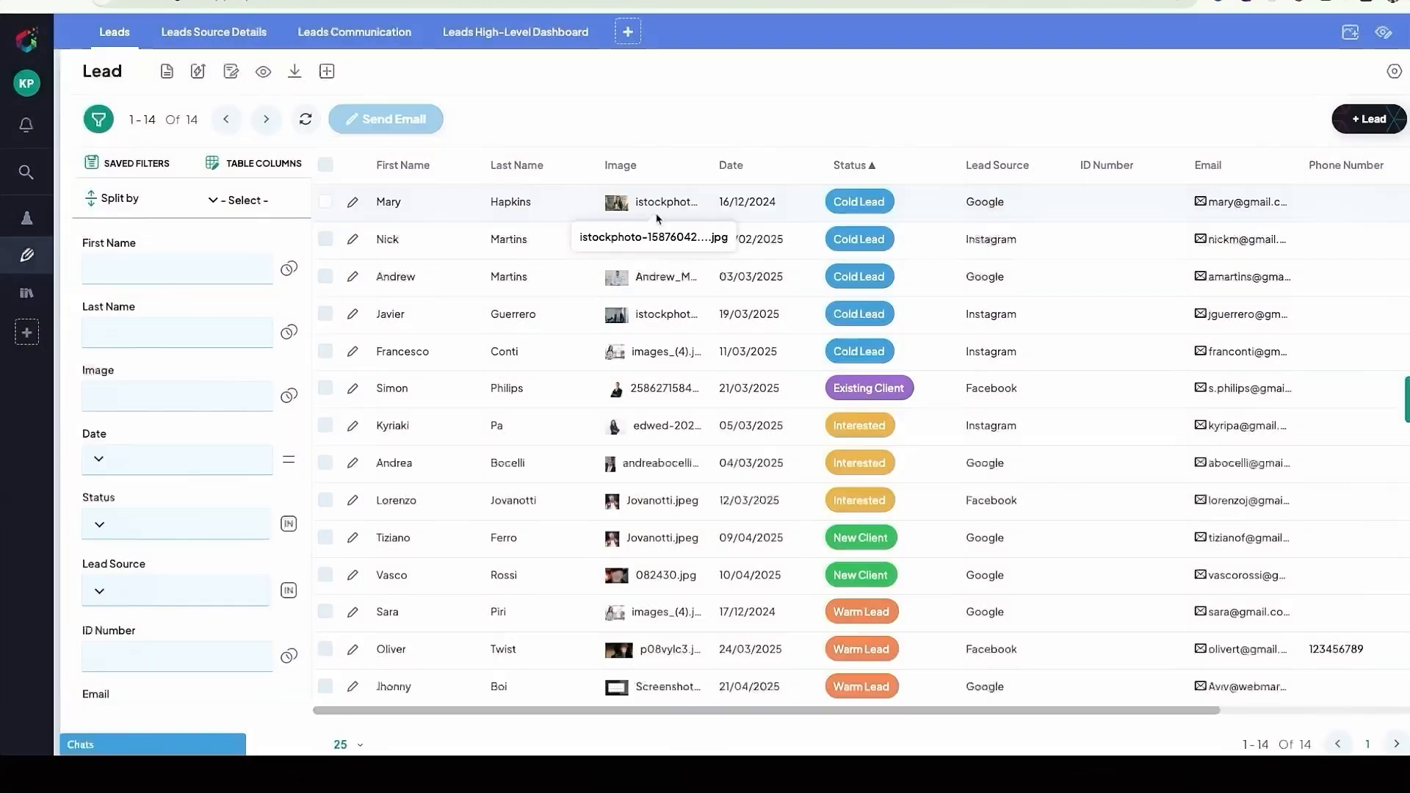
{"action": "left_click", "coordinate": [325, 170]}
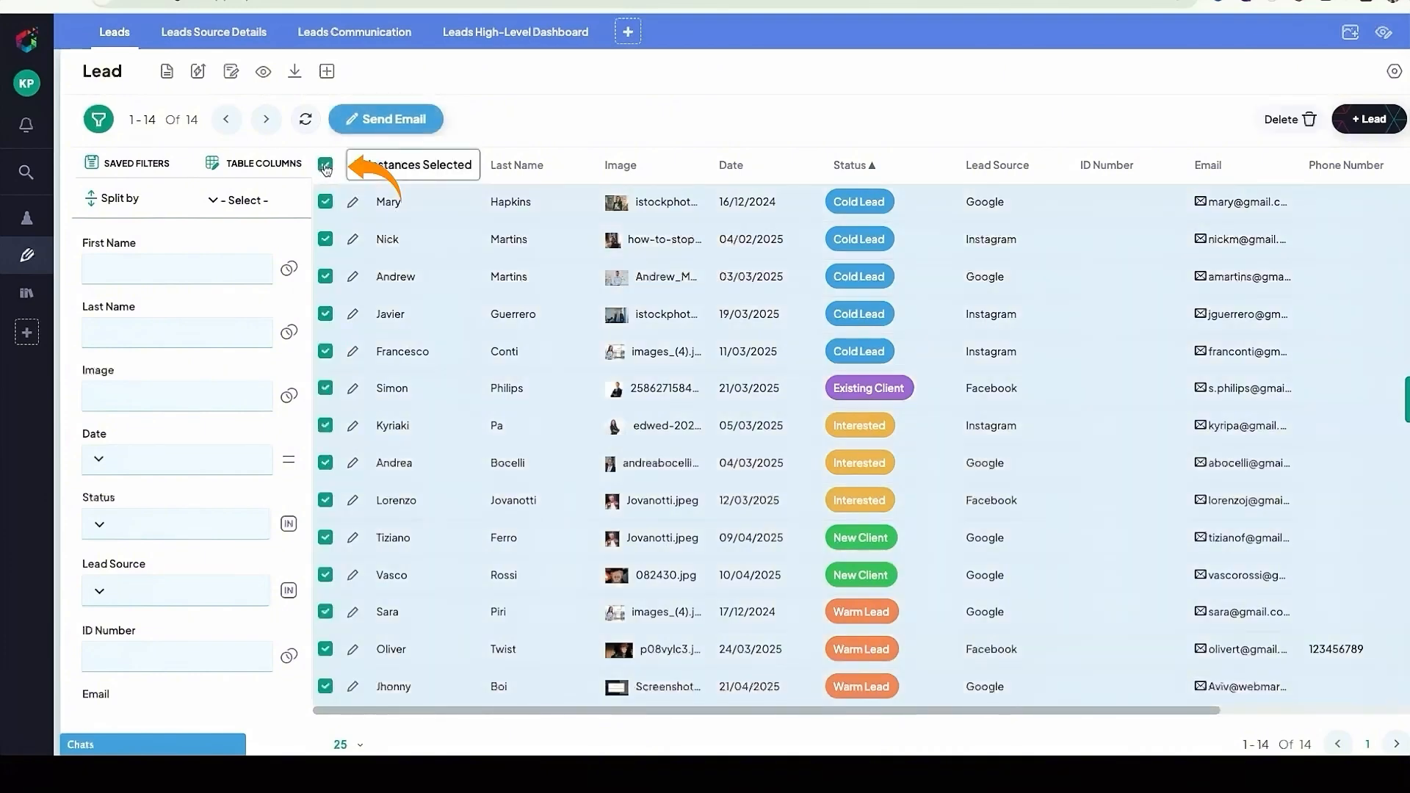
{"action": "left_click", "coordinate": [384, 124]}
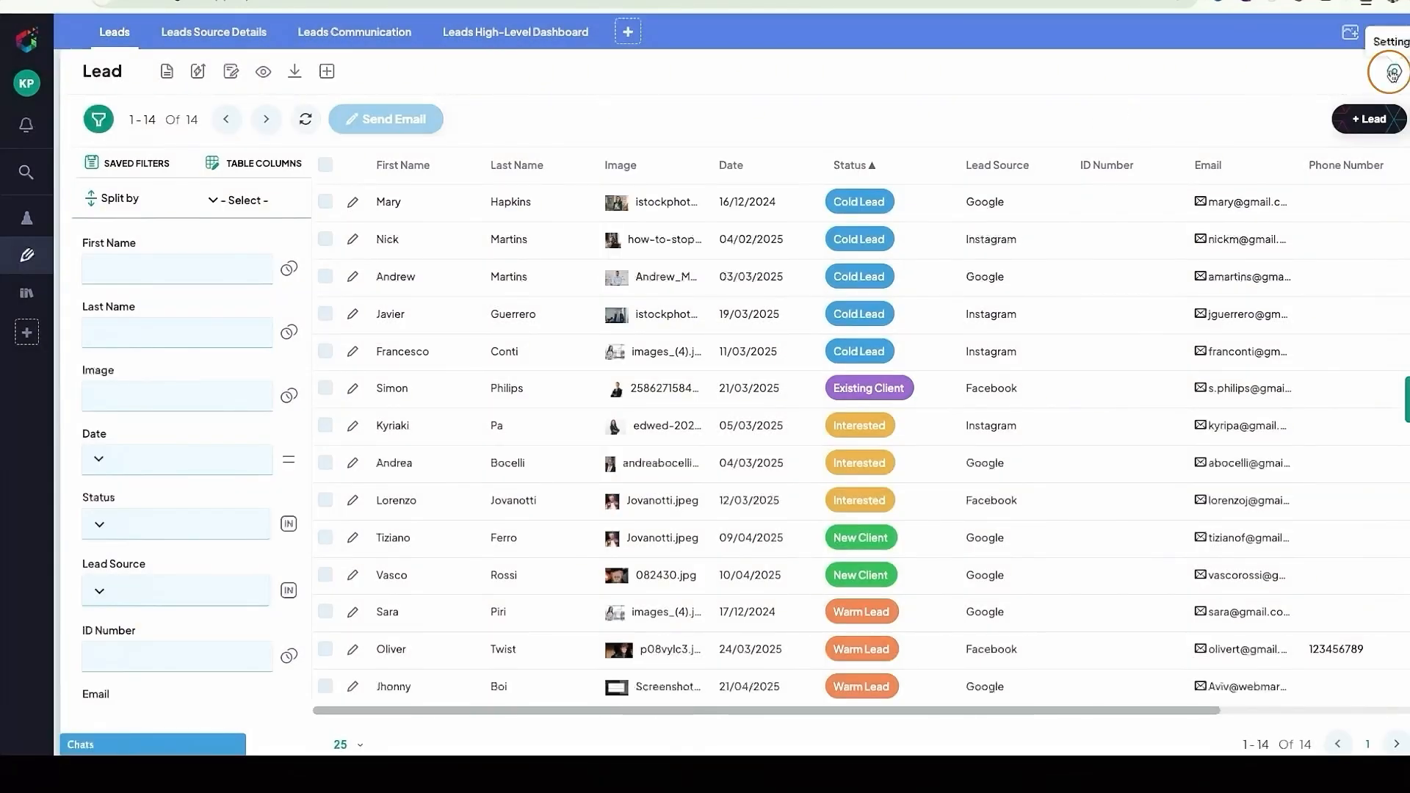
Step: Open the Send Email rule under Place Button On Instance View As Bulk in the Lead workflows for editing
{"action": "left_click", "coordinate": [1394, 71]}
{"action": "left_click", "coordinate": [1294, 224]}
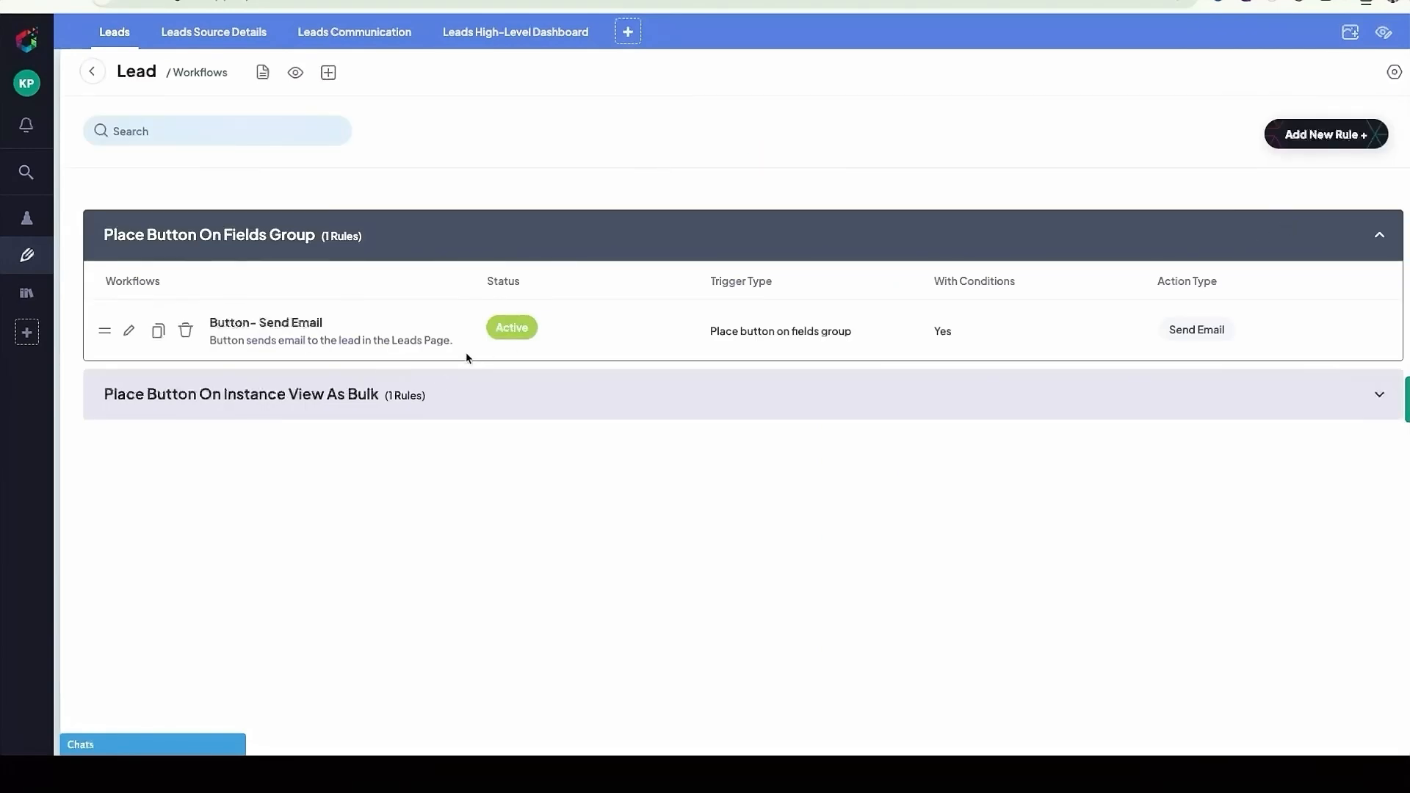
{"action": "left_click", "coordinate": [327, 397]}
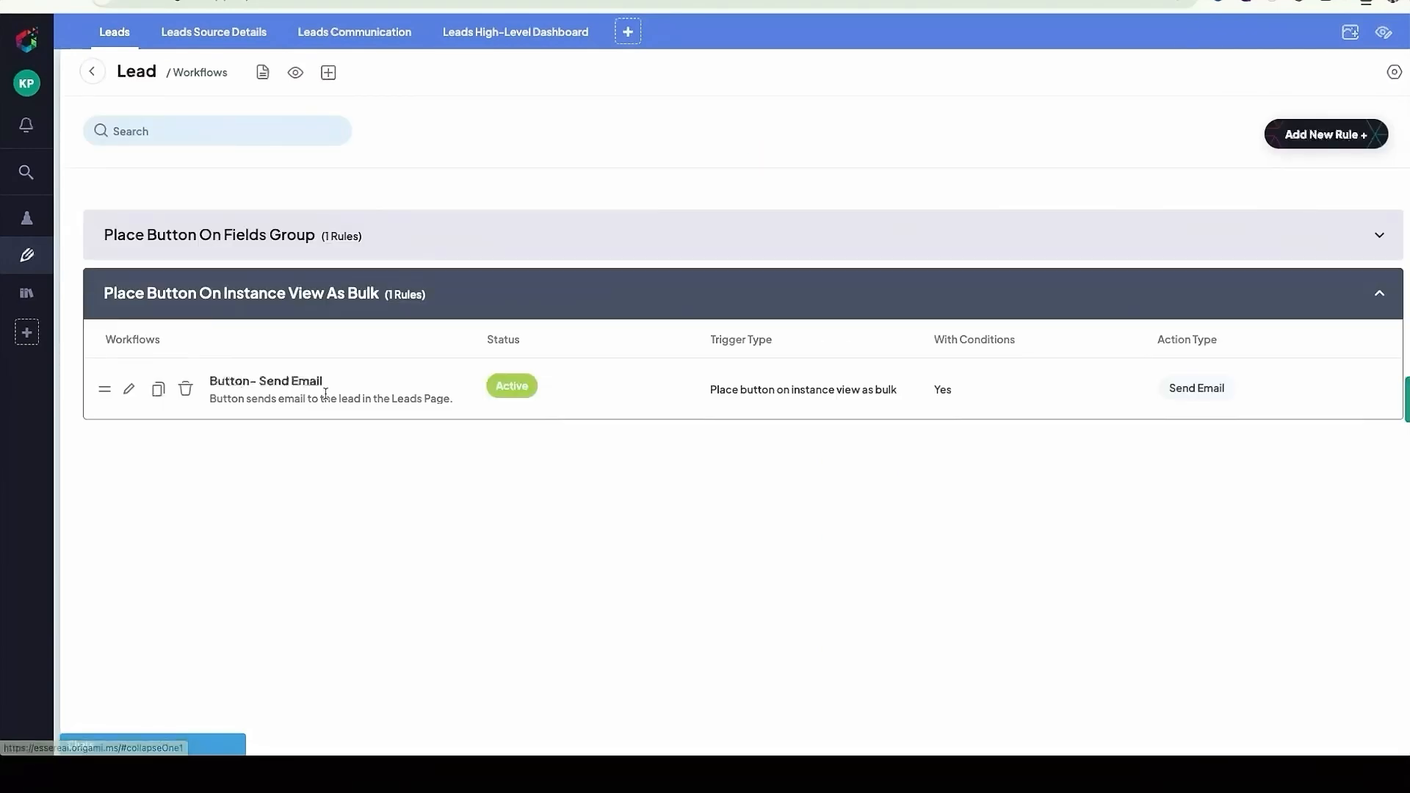
{"action": "left_click", "coordinate": [130, 393]}
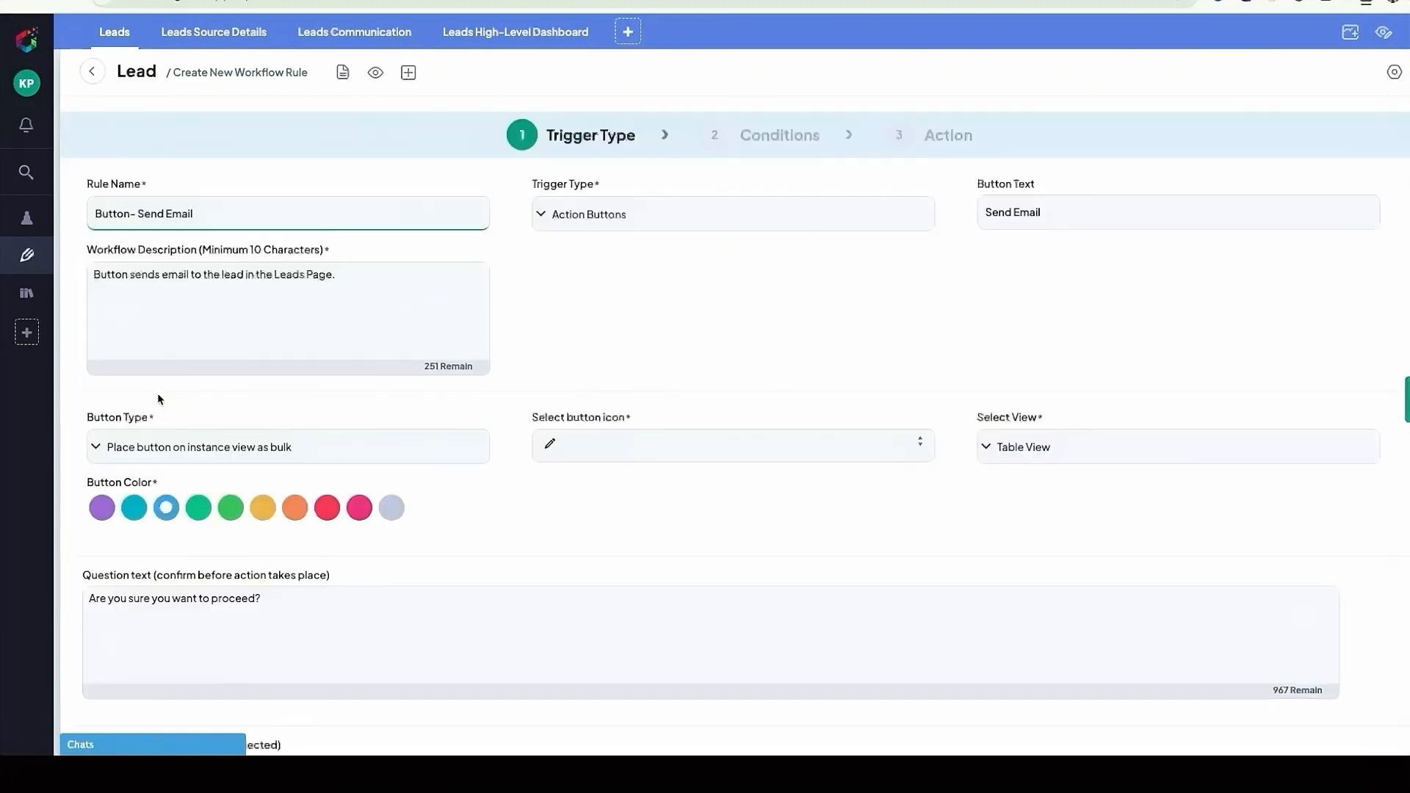
Step: Set the rule's button type to Place button on single instance edit, shown Inner and Outer, with the music note icon
{"action": "left_click", "coordinate": [154, 446]}
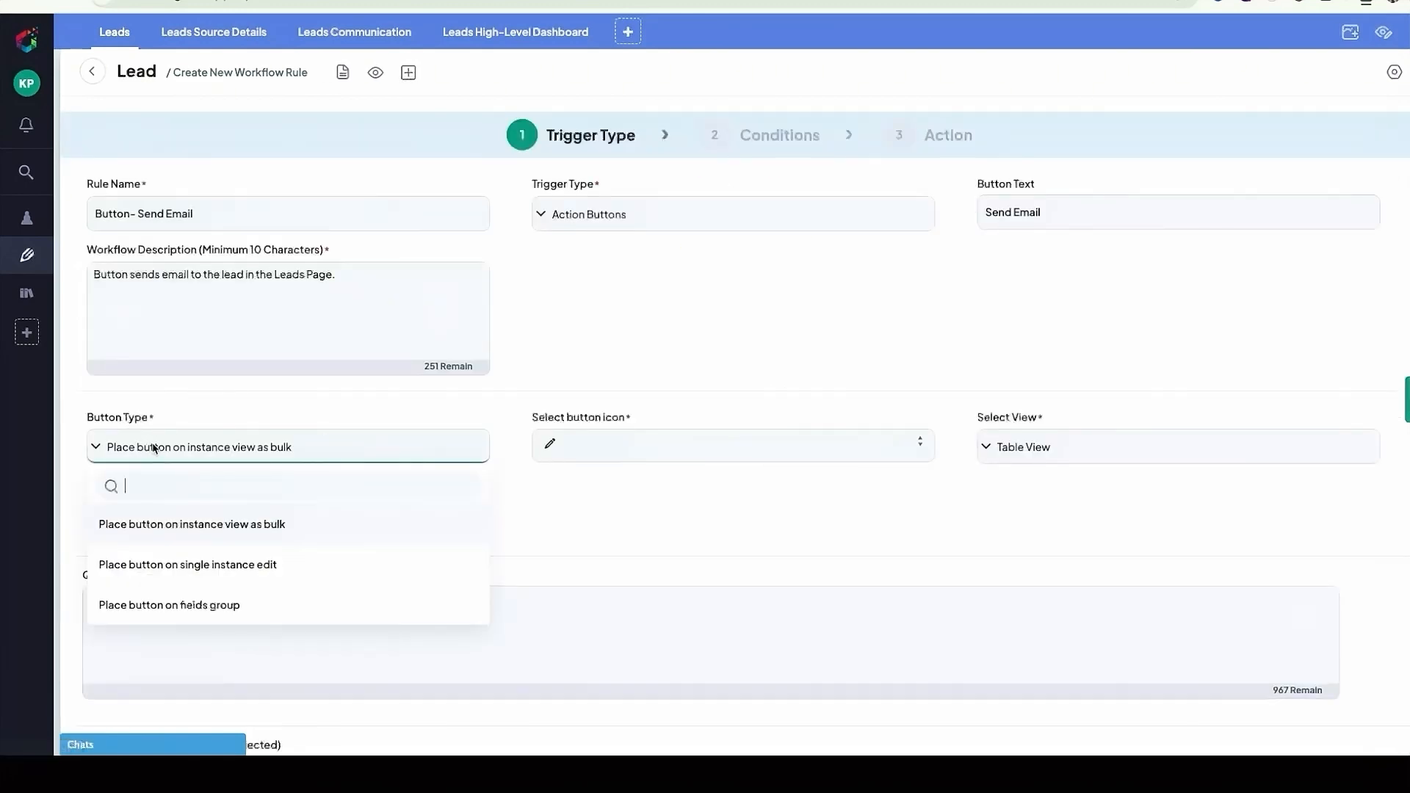
{"action": "left_click", "coordinate": [168, 573]}
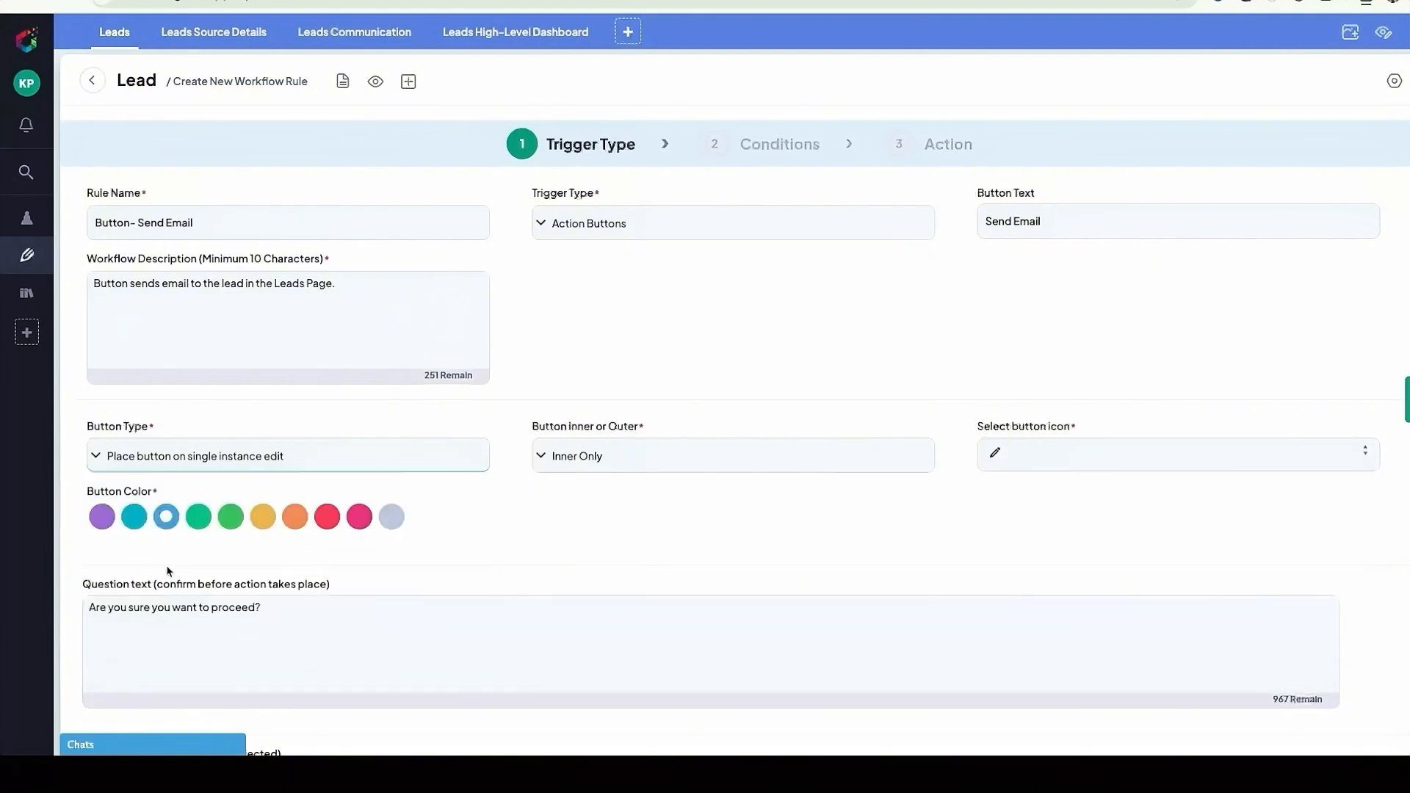
{"action": "left_click", "coordinate": [596, 462]}
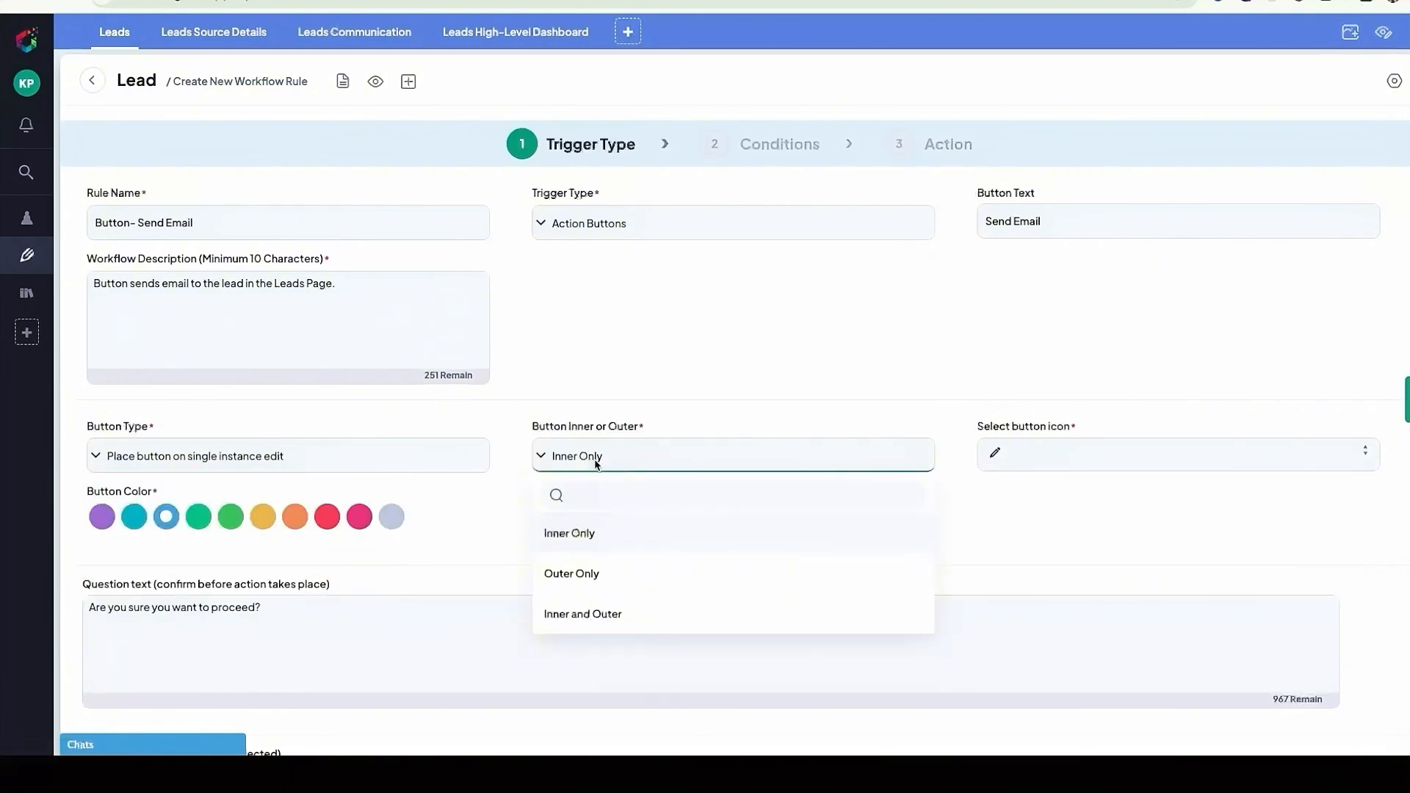
{"action": "left_click", "coordinate": [586, 616]}
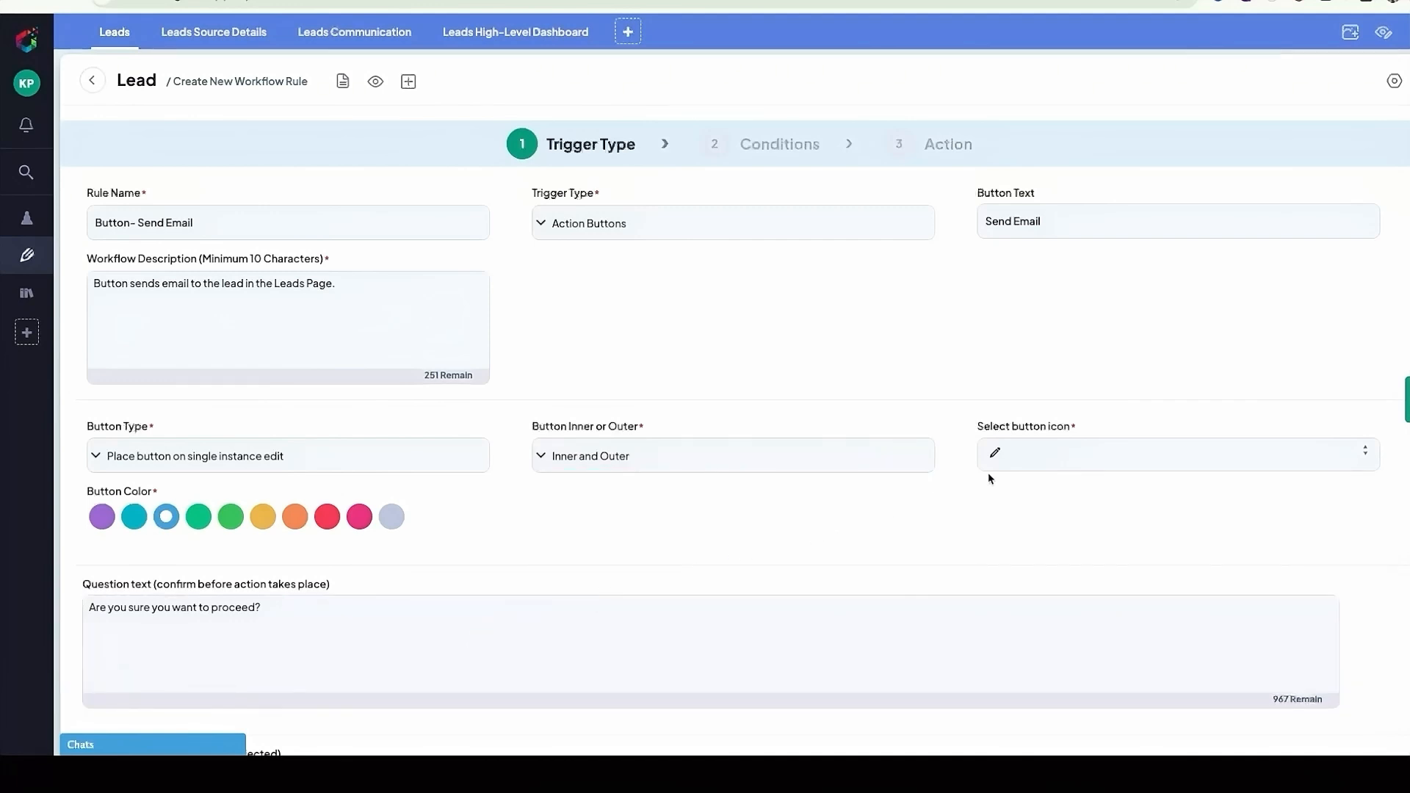
{"action": "left_click", "coordinate": [998, 453]}
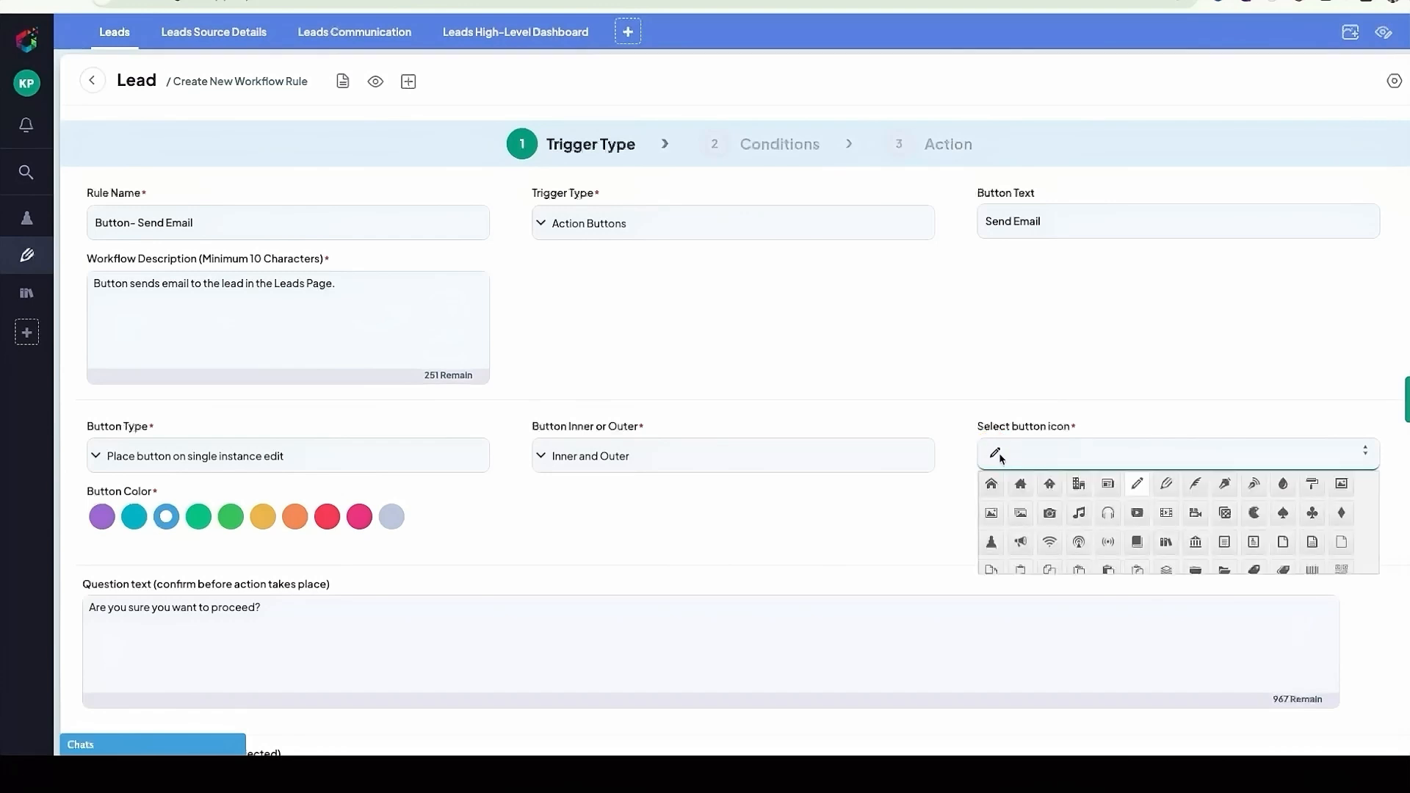
{"action": "left_click", "coordinate": [1077, 514]}
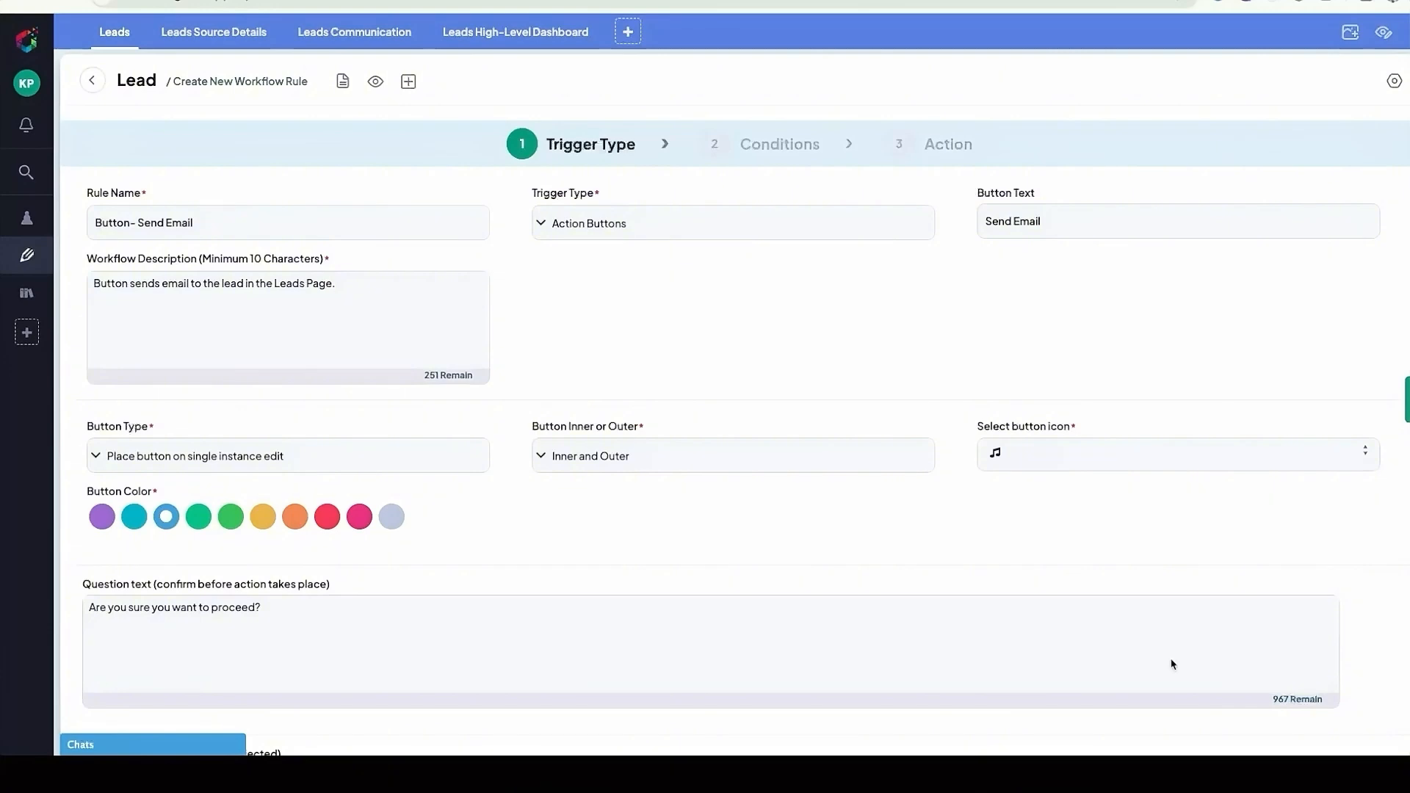
Step: Keep the rule's confirmation texts, Email Not Empty Value condition and Send Email action, and create the single-instance rule
{"action": "scroll", "coordinate": [1141, 567], "scroll_direction": "down", "scroll_amount": 3}
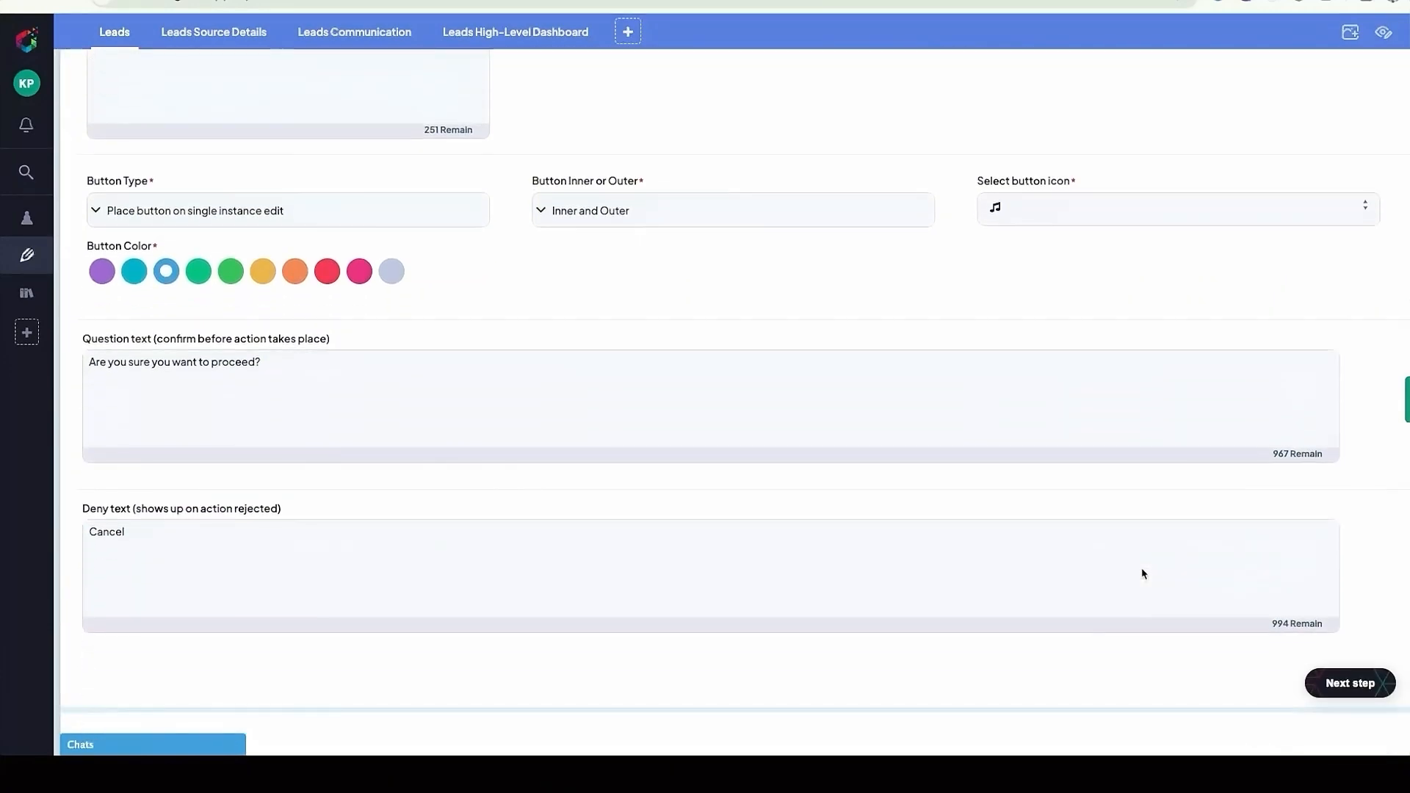
{"action": "left_click", "coordinate": [1354, 683]}
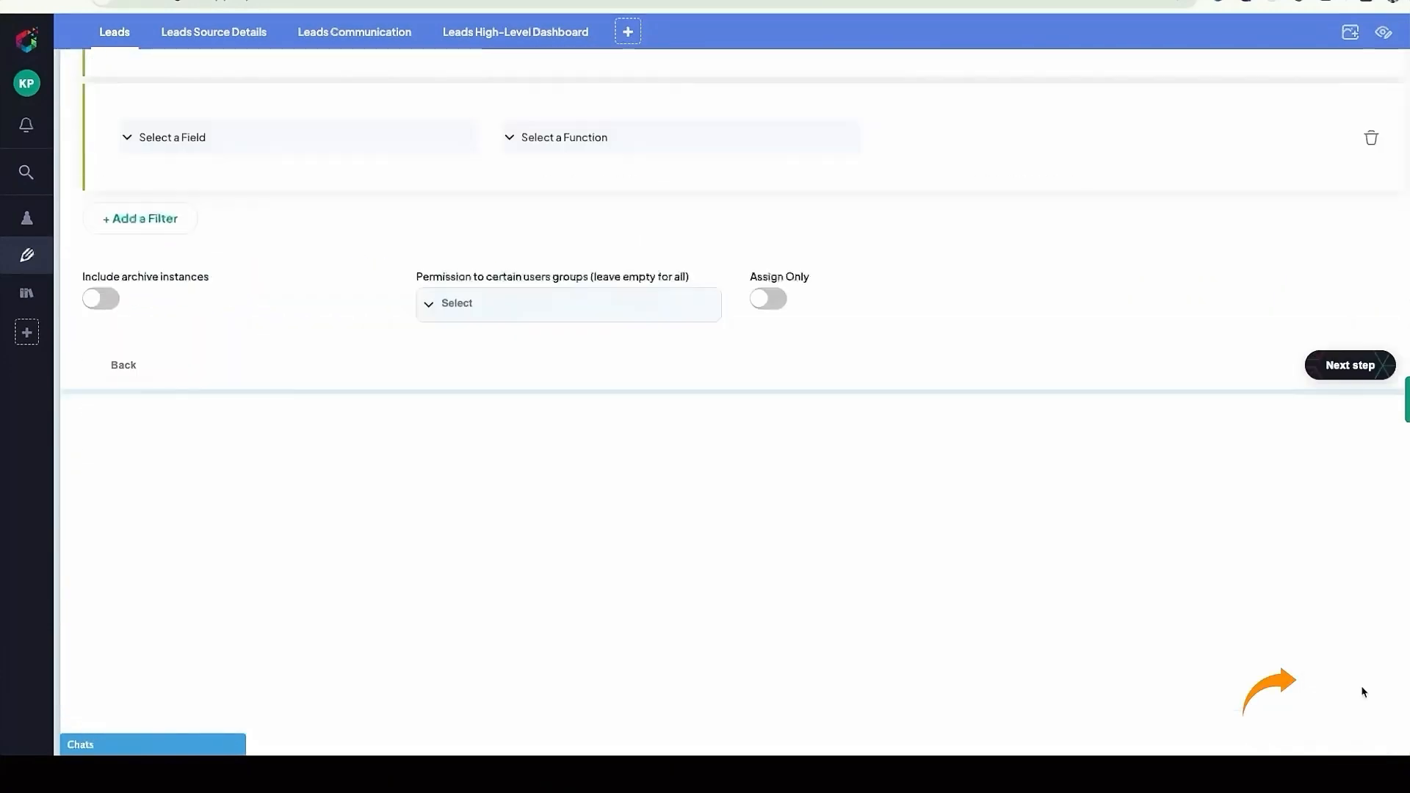
{"action": "scroll", "coordinate": [1360, 687], "scroll_direction": "up", "scroll_amount": 2}
{"action": "scroll", "coordinate": [1199, 611], "scroll_direction": "up", "scroll_amount": 1}
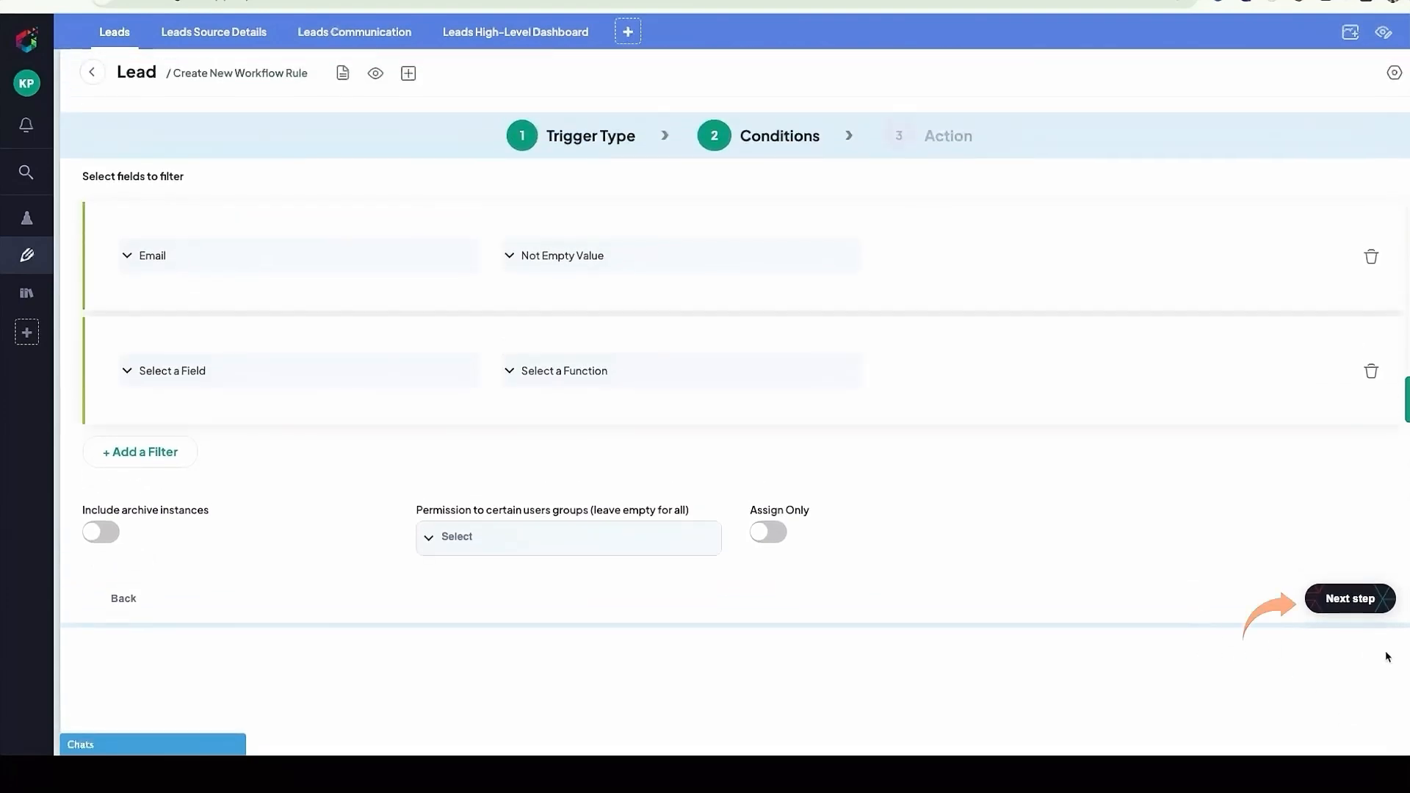
{"action": "left_click", "coordinate": [1348, 598]}
{"action": "scroll", "coordinate": [1349, 597], "scroll_direction": "down", "scroll_amount": 3}
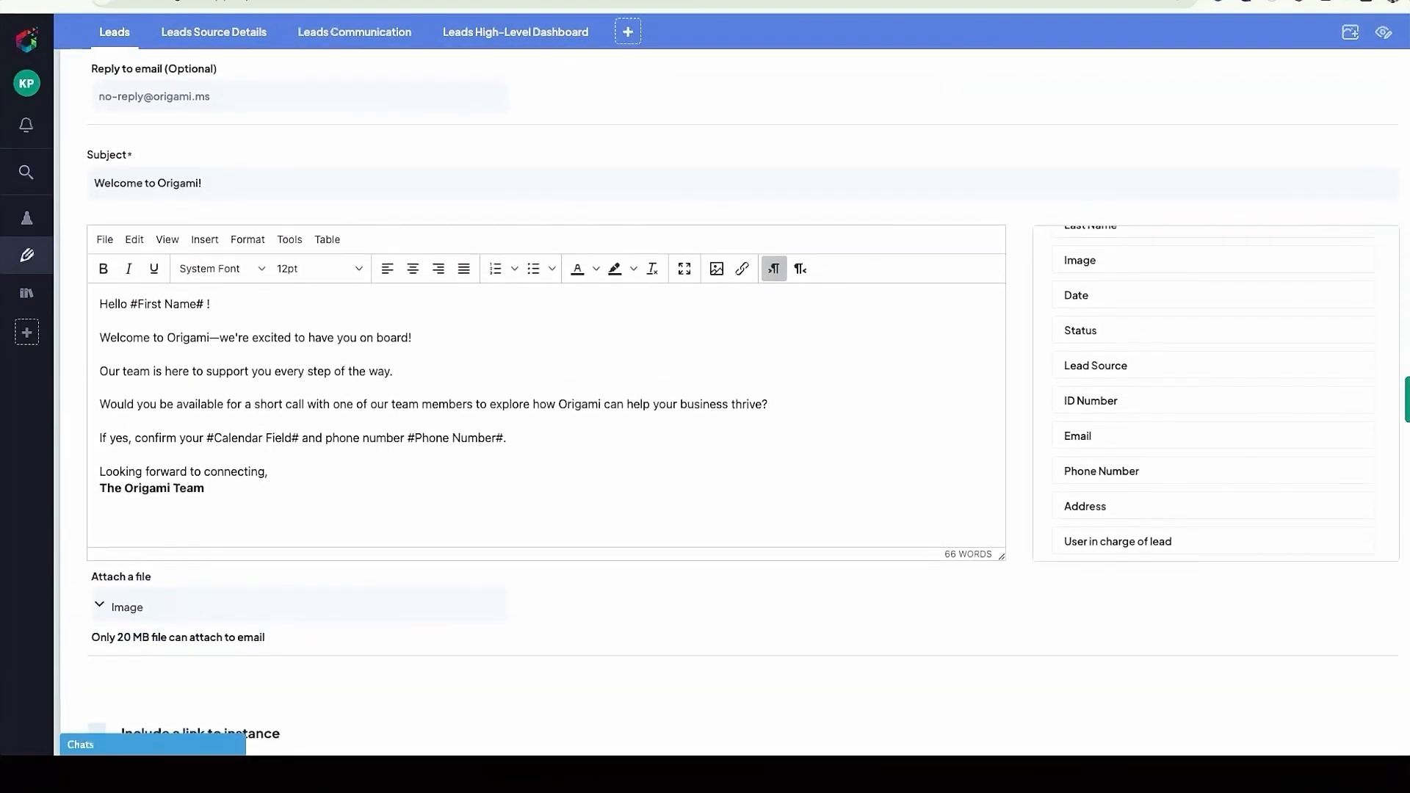
{"action": "scroll", "coordinate": [1345, 661], "scroll_direction": "down", "scroll_amount": 3}
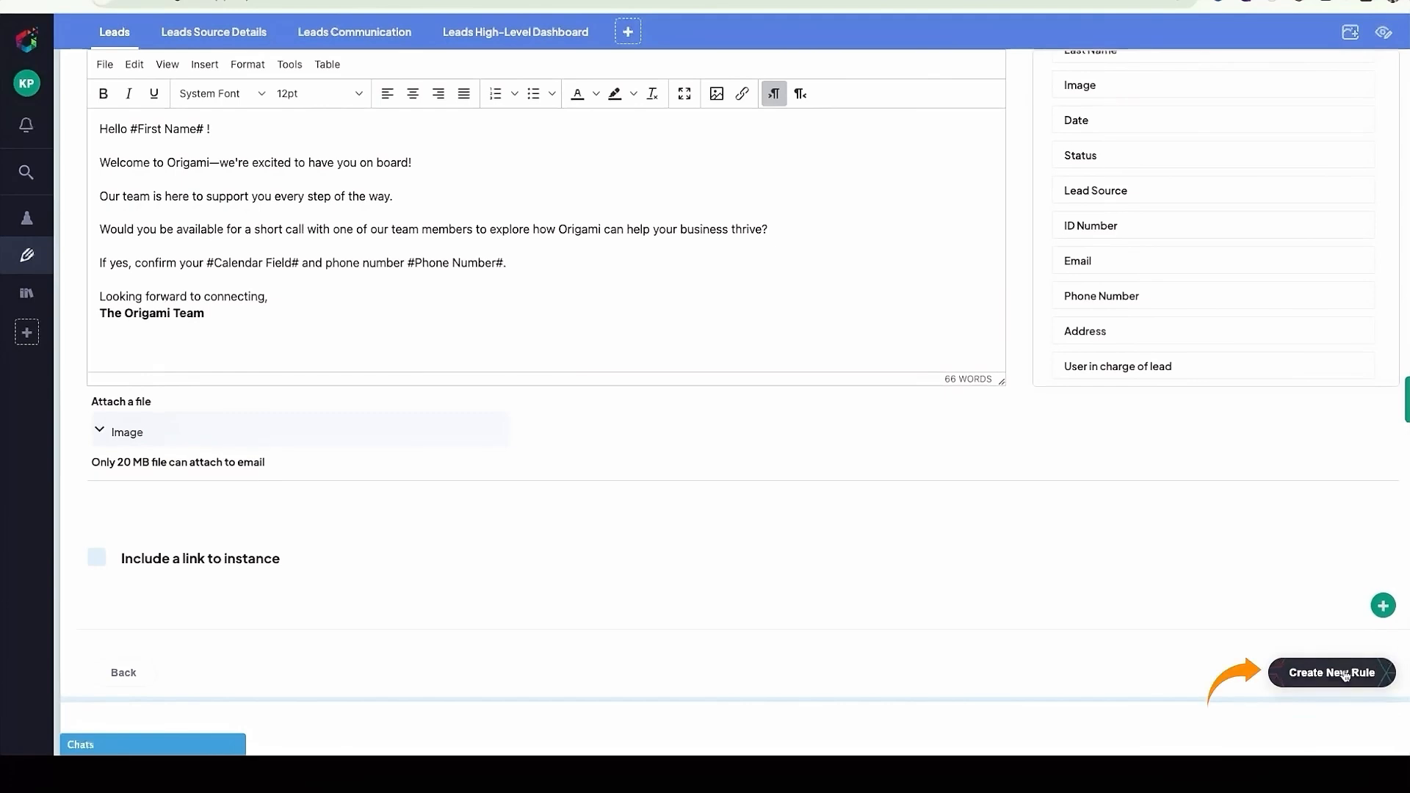
{"action": "left_click", "coordinate": [1345, 674]}
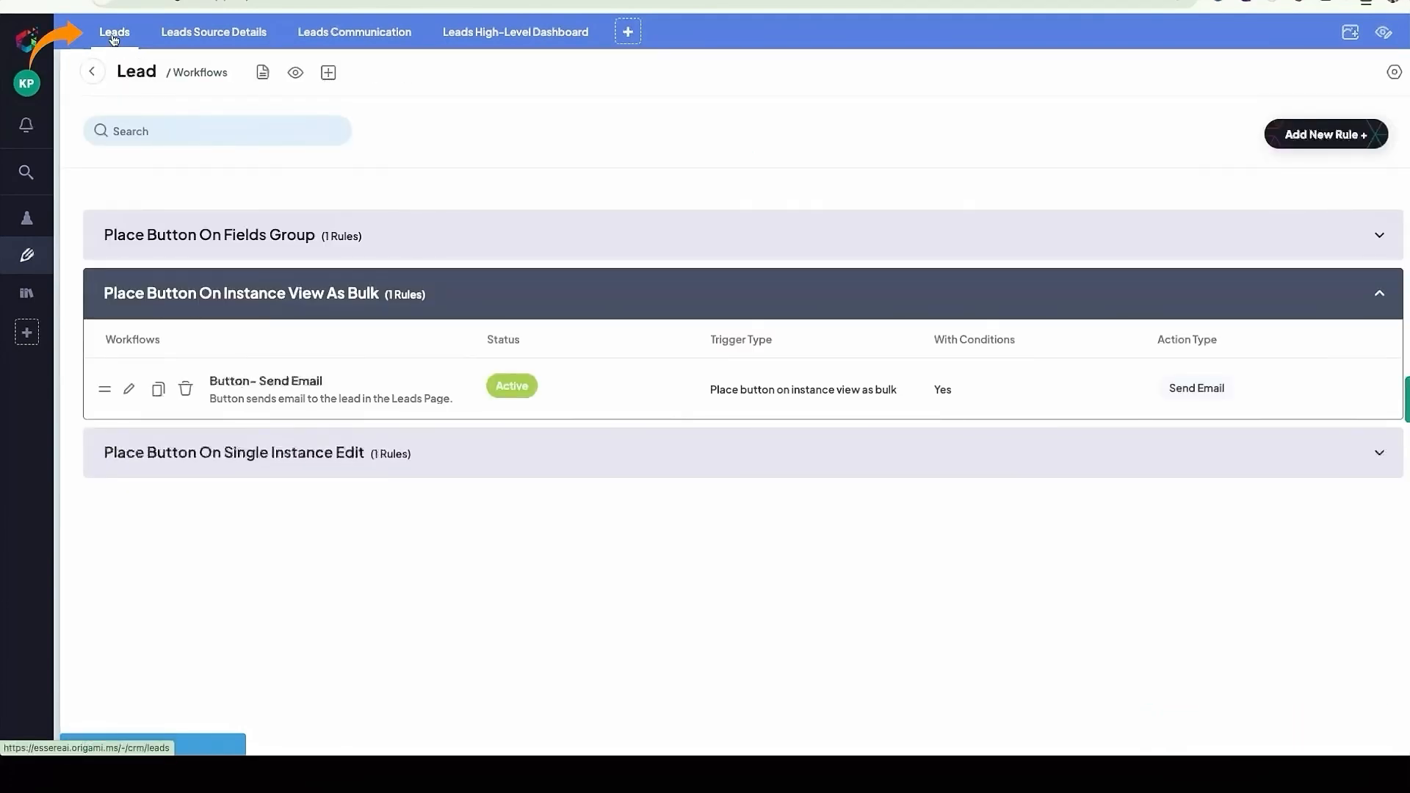
Step: Test the single-instance Send Email button from inside the first lead's edit form in the Leads table, confirming the send
{"action": "left_click", "coordinate": [113, 35]}
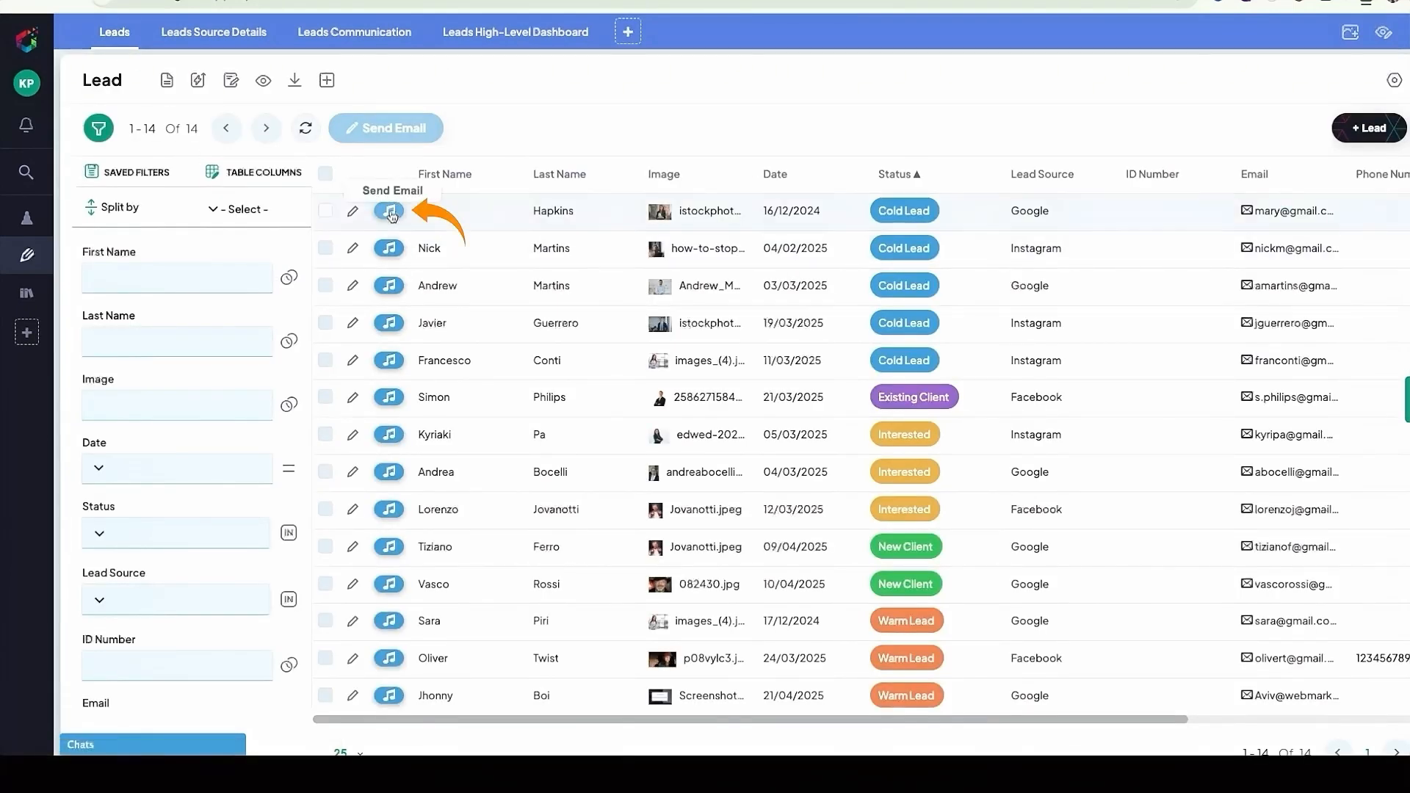
{"action": "left_click", "coordinate": [352, 212]}
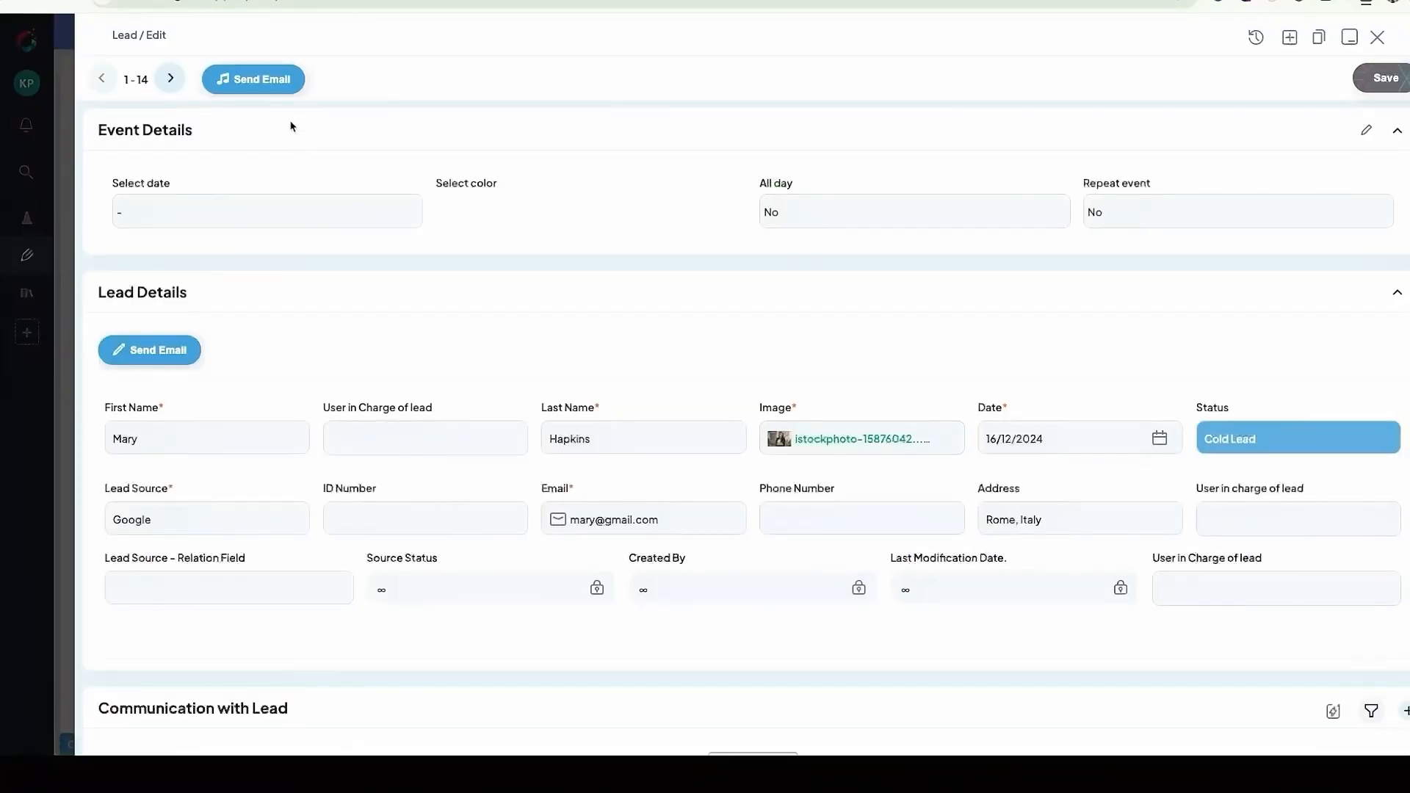
{"action": "left_click", "coordinate": [291, 87]}
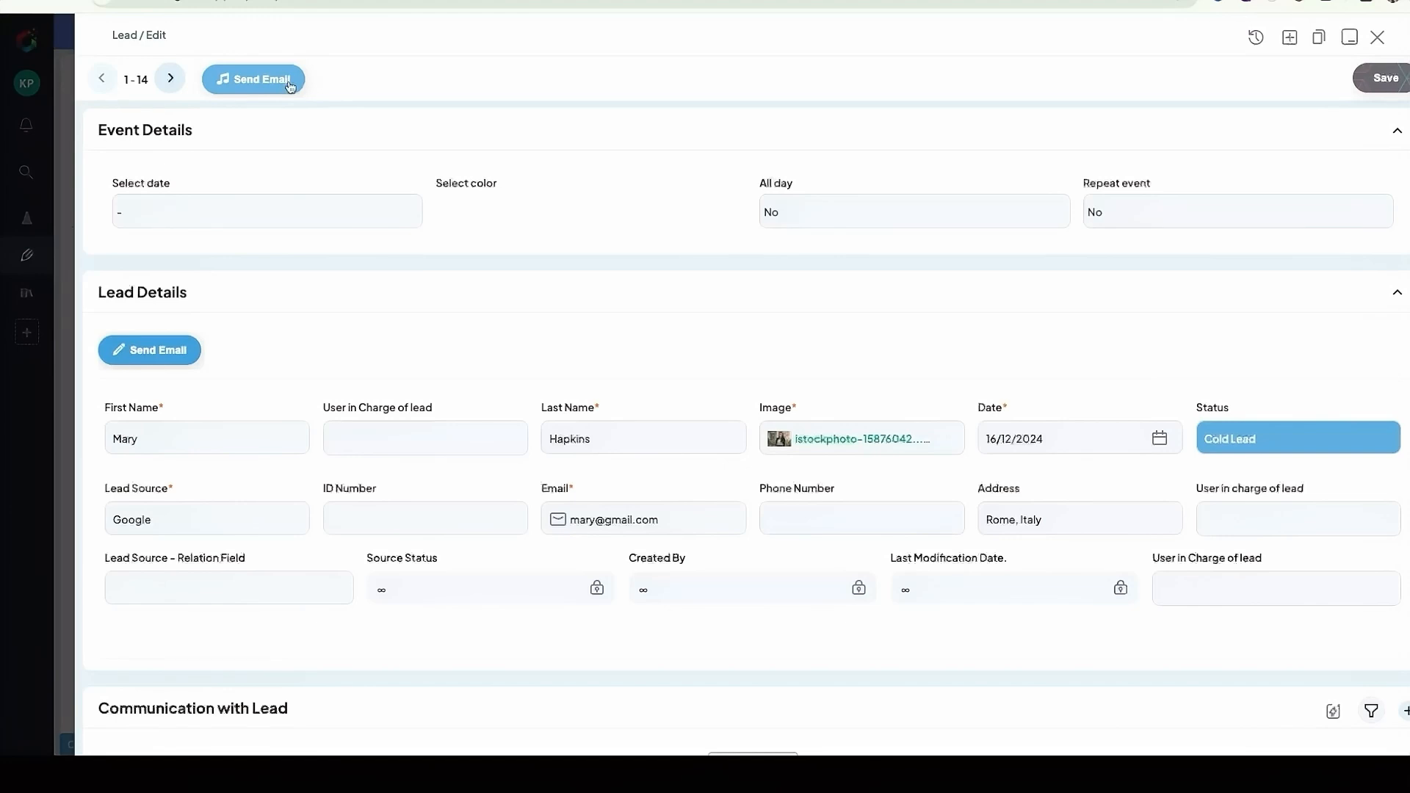
{"action": "left_click", "coordinate": [291, 87]}
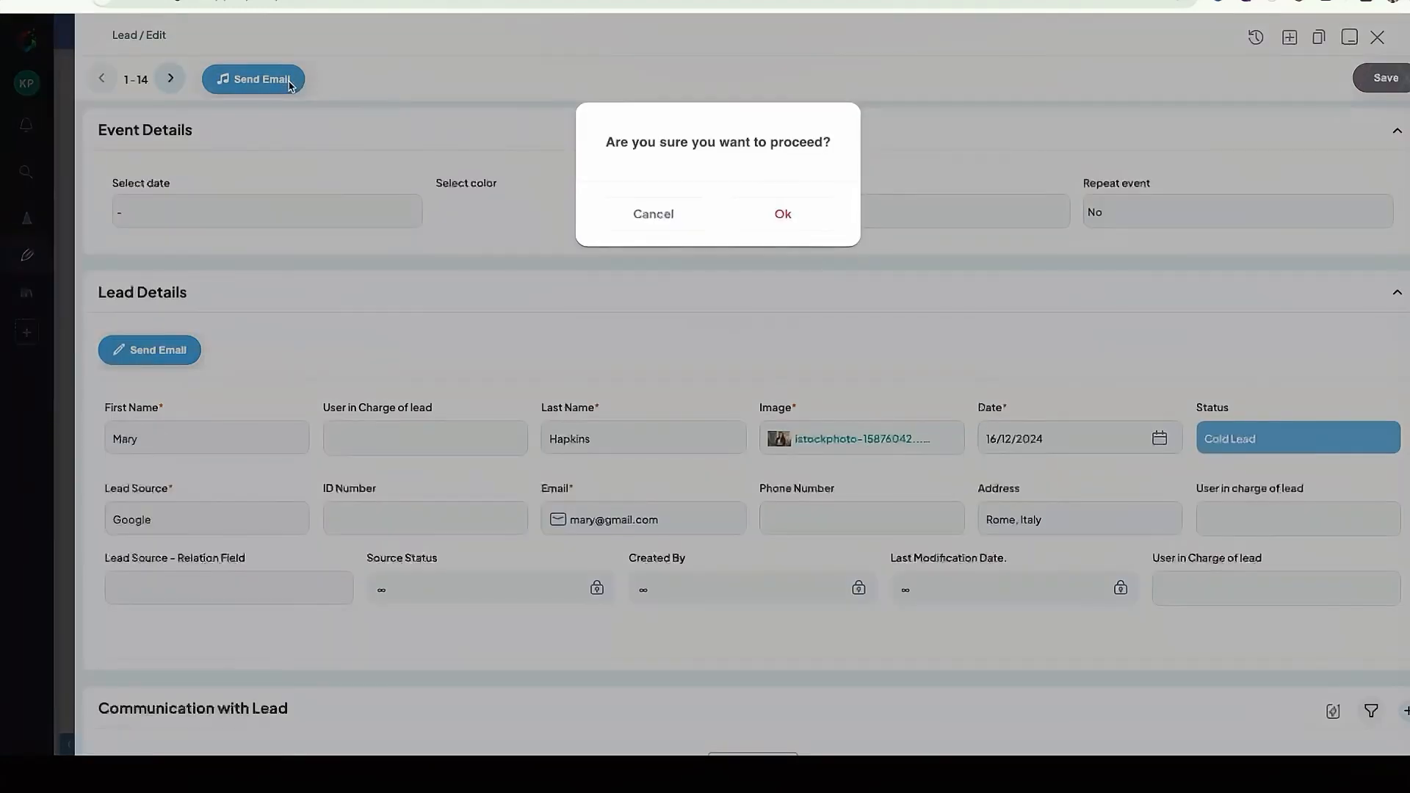
{"action": "left_click", "coordinate": [781, 214]}
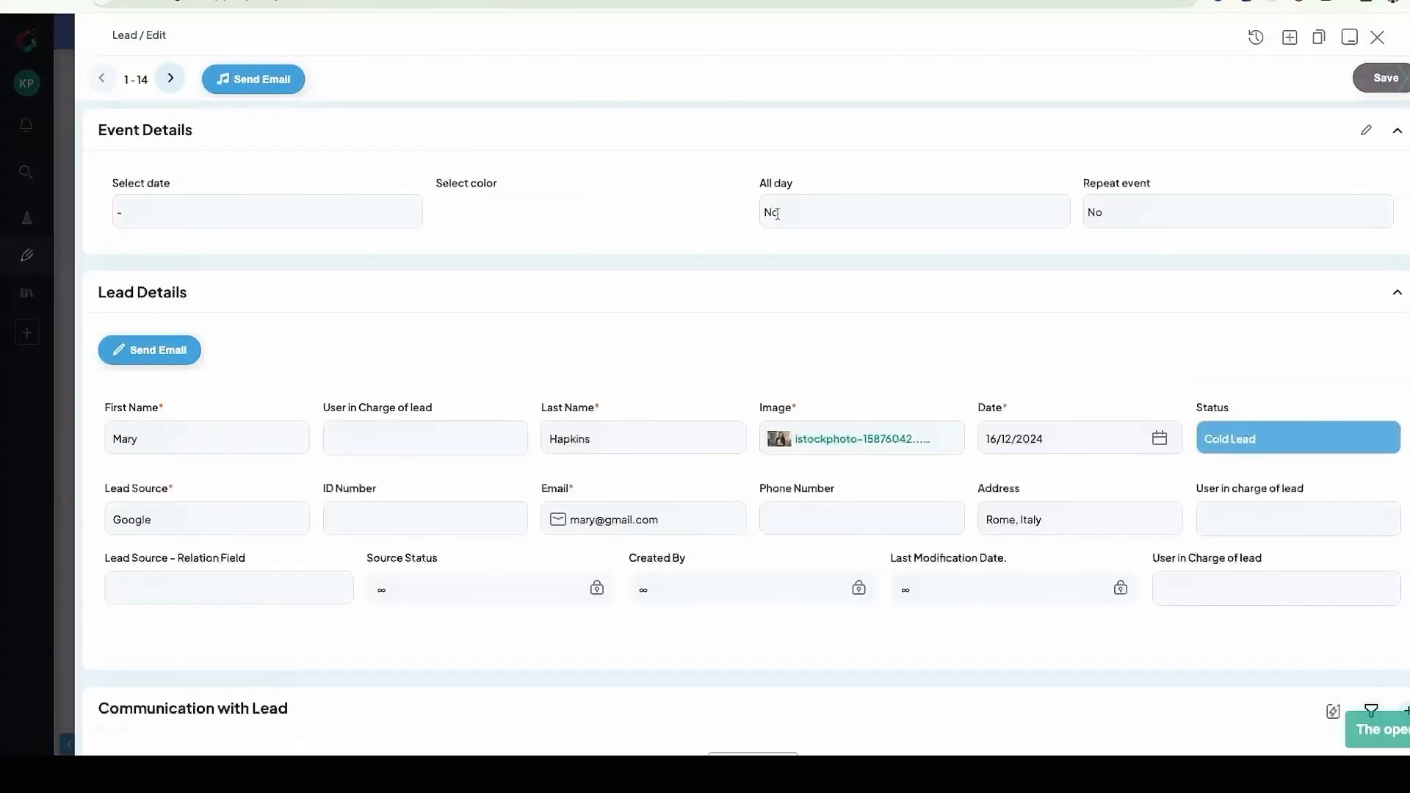